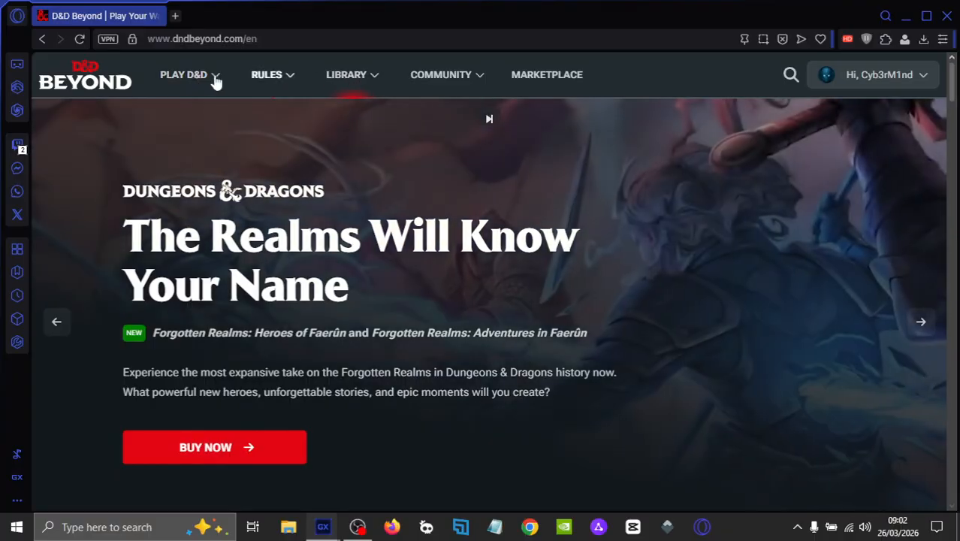
Step: Open the homebrew creations page and start creating a new homebrew subclass
left_click(203, 83)
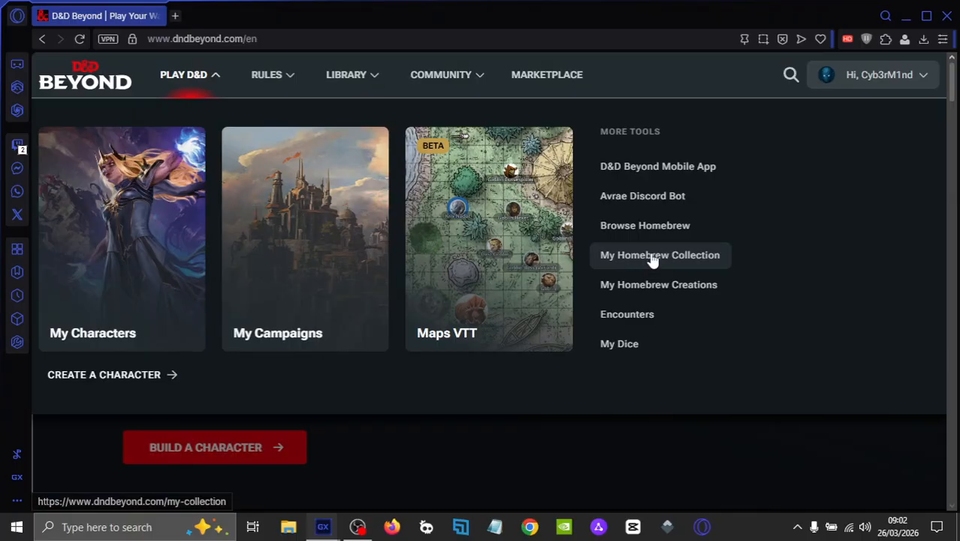
left_click(664, 289)
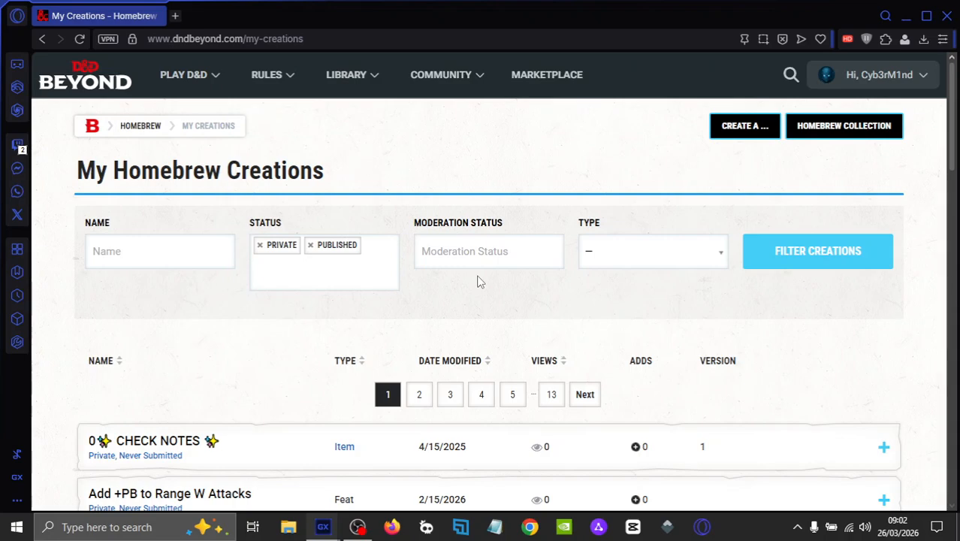
left_click(751, 129)
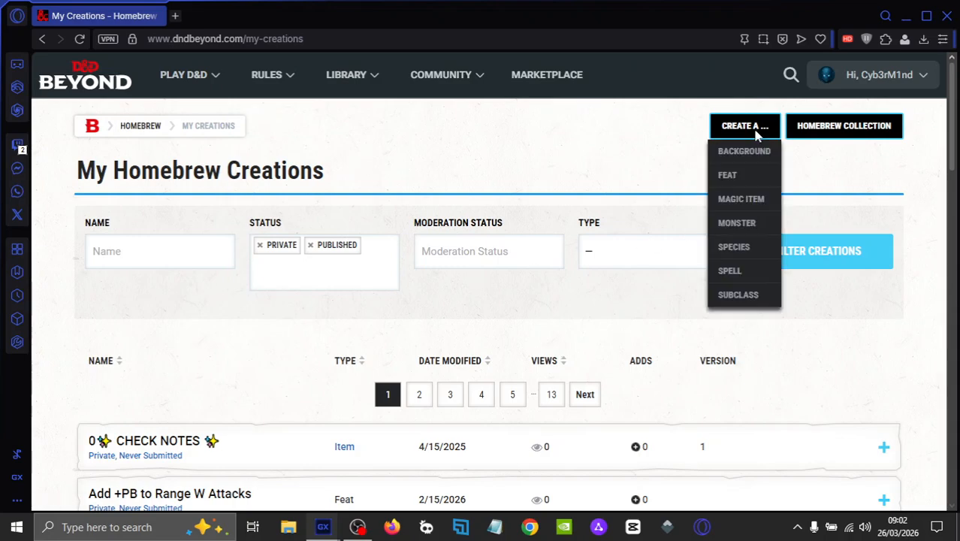
left_click(740, 295)
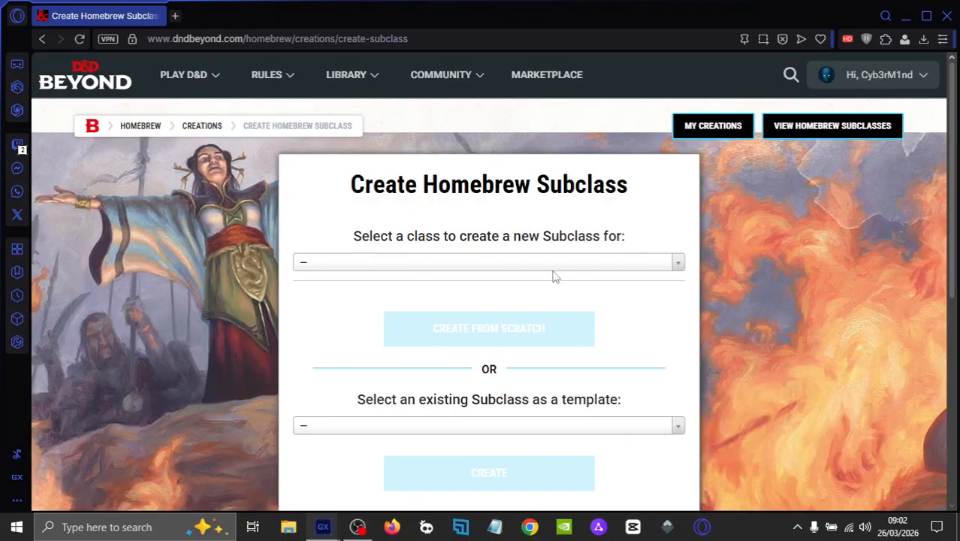
Step: Create a Wizard subclass from the existing Abjurer template and dismiss the introductory notice
left_click(544, 263)
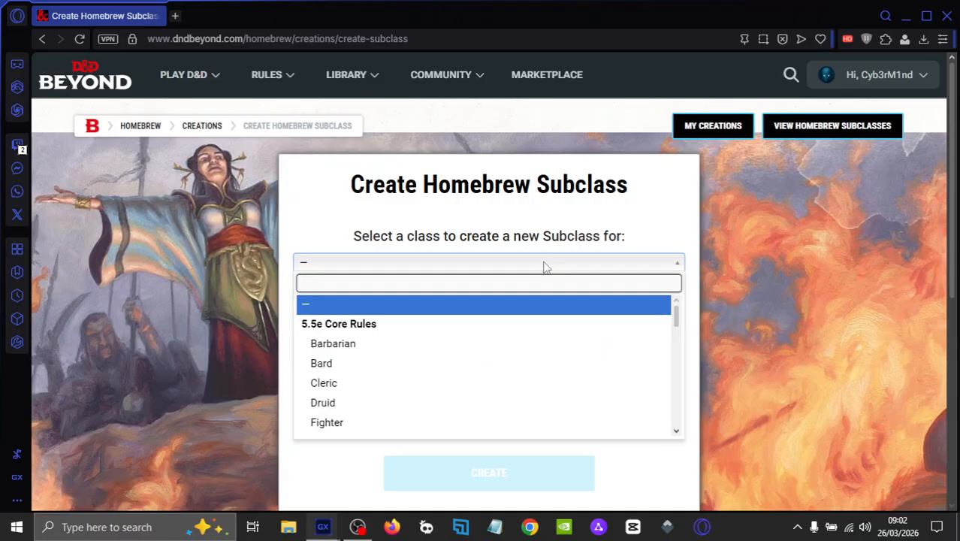
type("wiz")
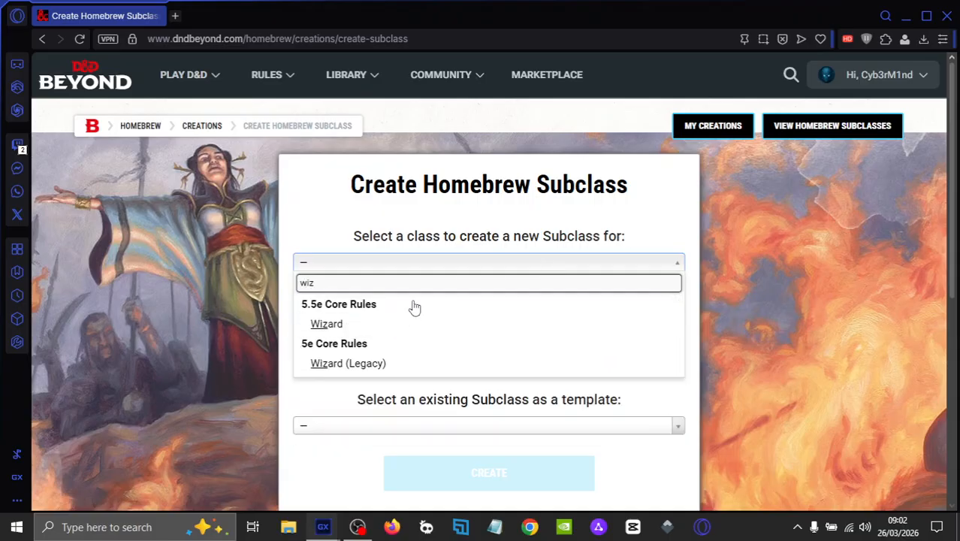
left_click(387, 326)
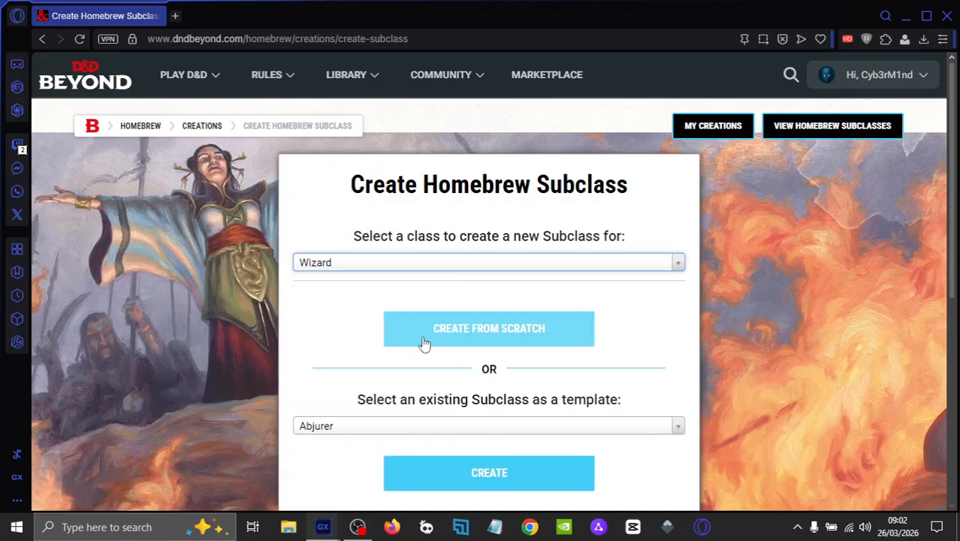
left_click(437, 479)
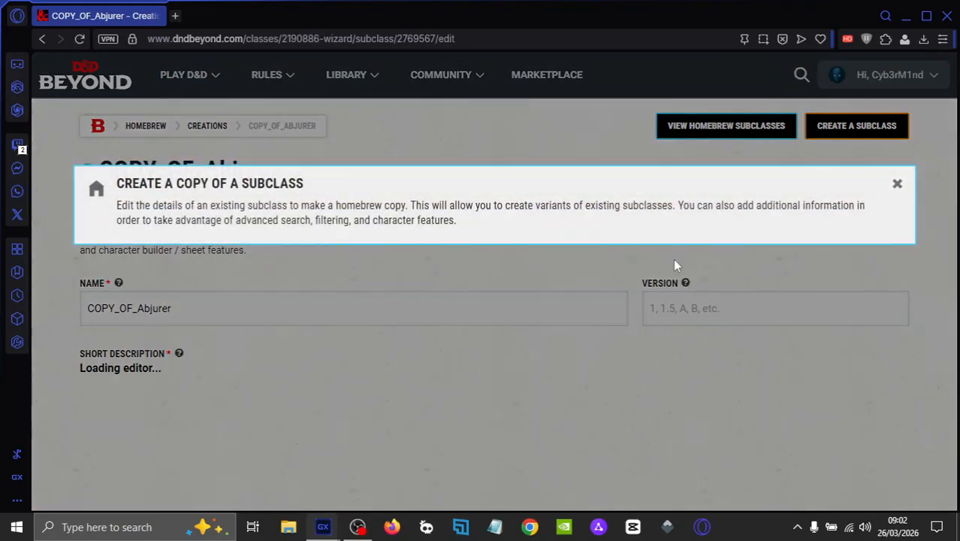
left_click(896, 183)
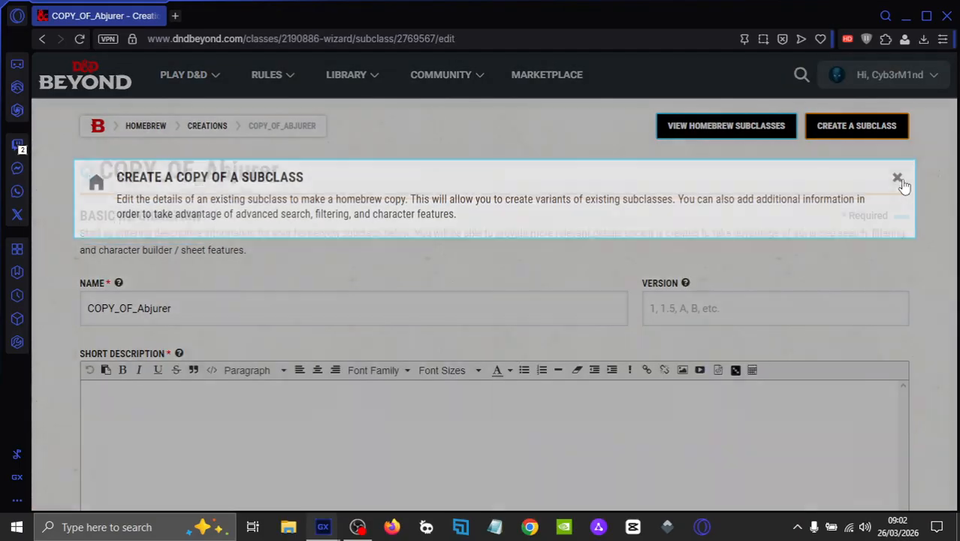
Step: Rename the subclass as "Abjurer [Inc Spell Prep]" and set its version to 1
left_click_drag(134, 308, 50, 303)
key("BackSpace")
left_click(161, 312)
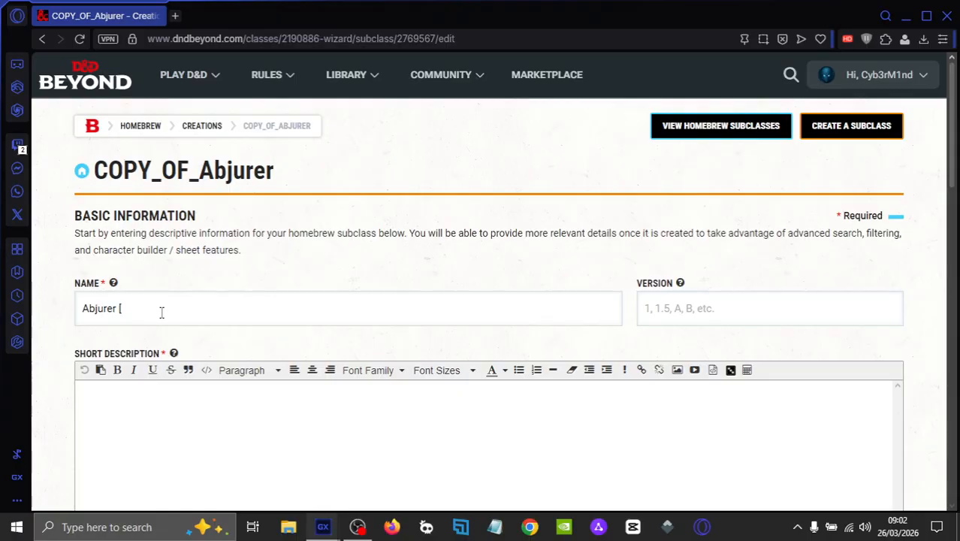
type("[Inc Spell Prep")
left_click(660, 309)
type("1")
Step: Enter "copy description" as both the short description and the full description of the subclass
scroll(936, 171, "down", 1)
left_click(698, 368)
type("copy description")
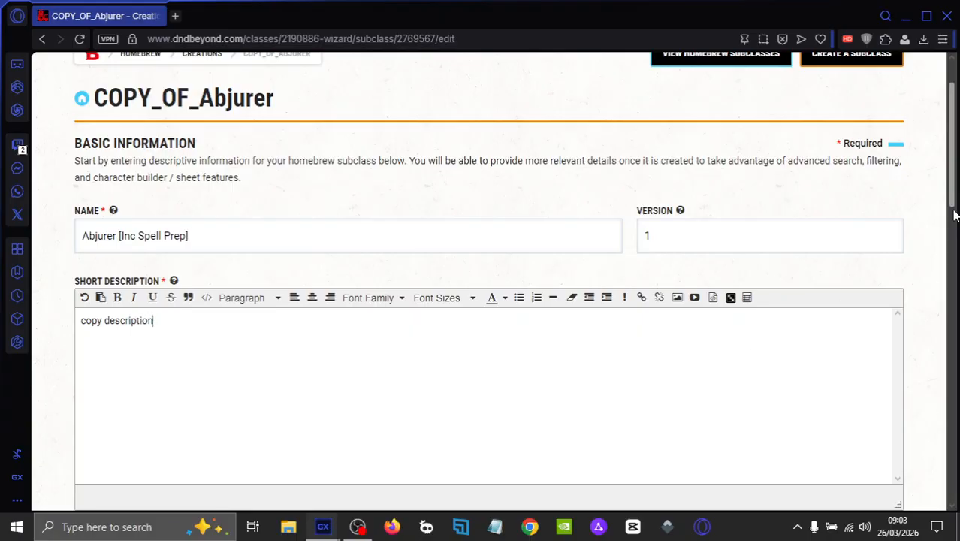
scroll(789, 337, "down", 4)
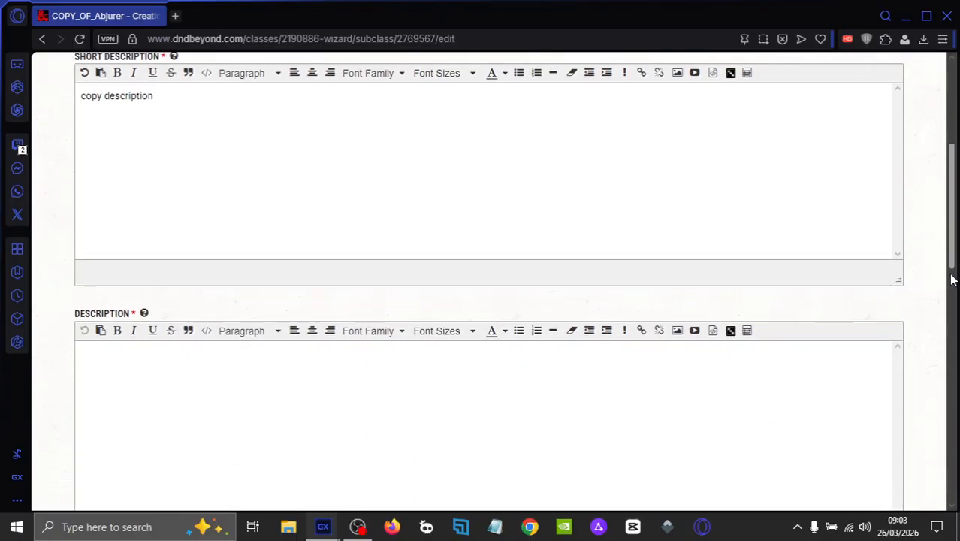
left_click(708, 366)
type("copy description")
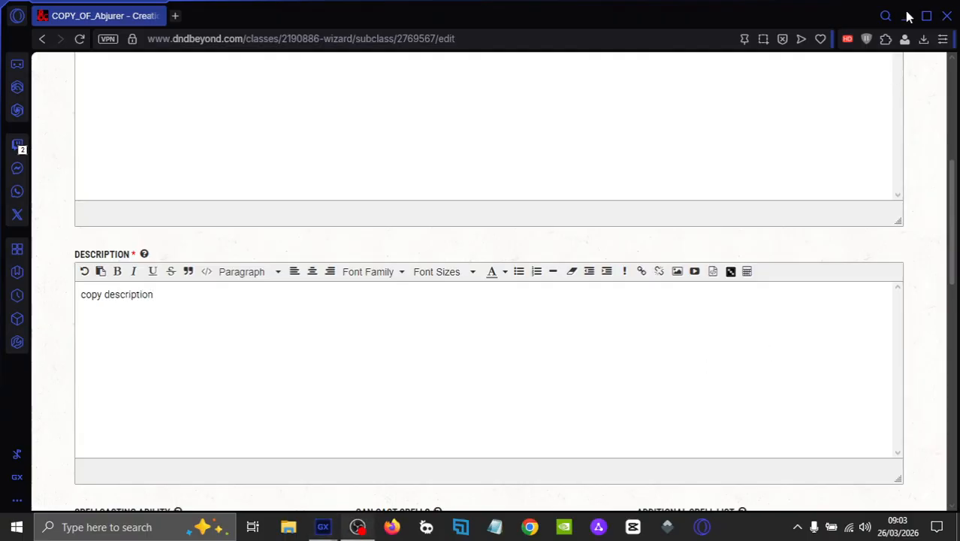
Step: Save the subclass changes and dismiss the notice about homebrew subclasses
key("alt+Tab")
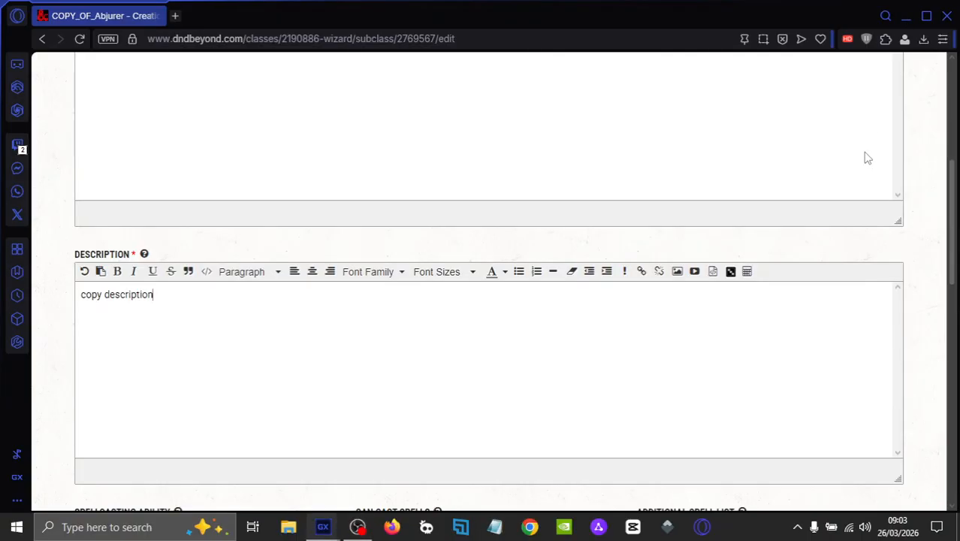
left_click_drag(954, 187, 952, 289)
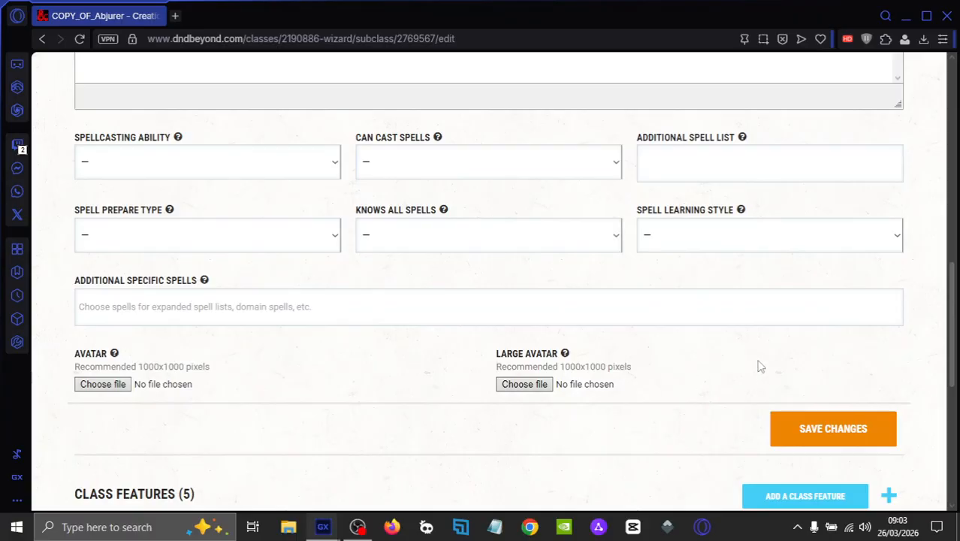
left_click(811, 433)
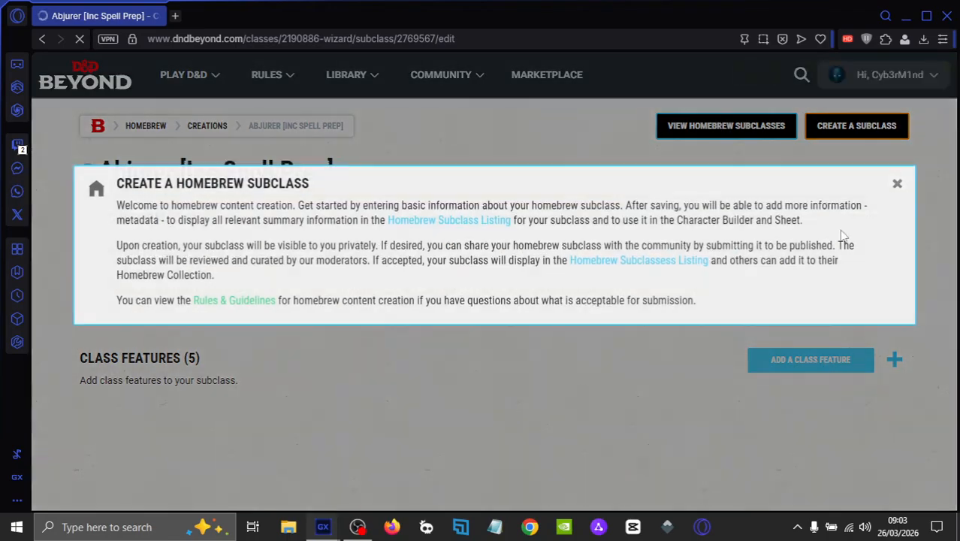
left_click(896, 184)
Step: Start a new class feature for the subclass with "Prepare More Spells" as its name, snippet and description
scroll(956, 134, "down", 1)
scroll(957, 134, "down", 2)
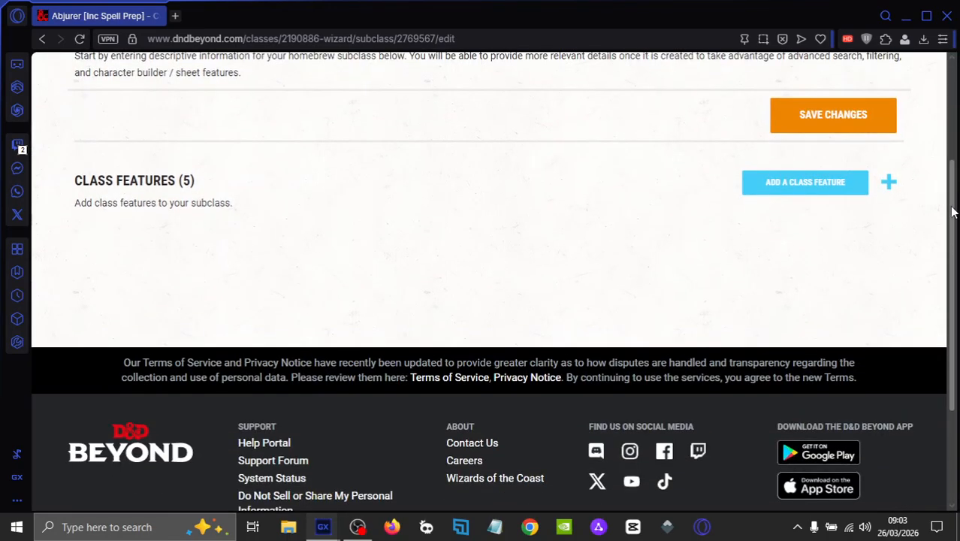
left_click(802, 187)
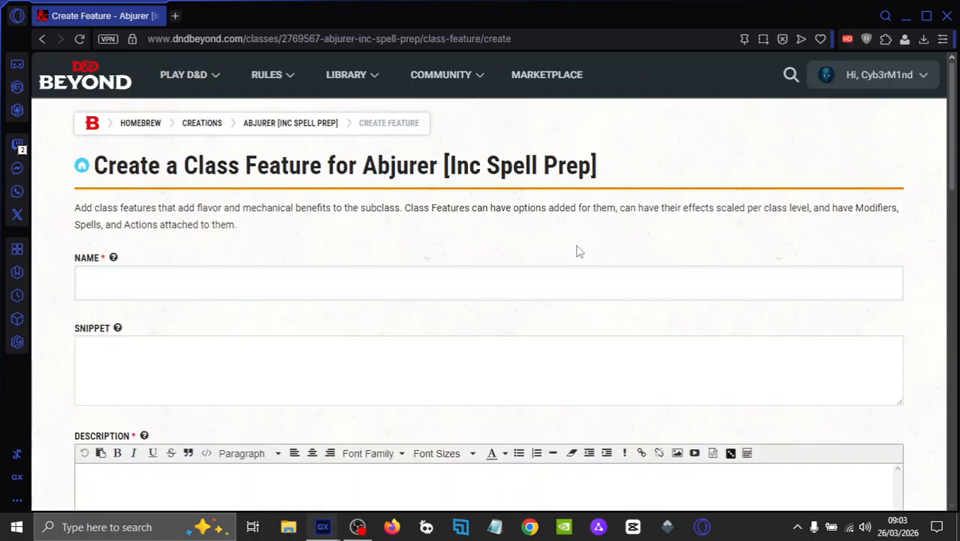
left_click(307, 288)
type("Prepare More Spells")
key("ctrl+a")
key("ctrl+c")
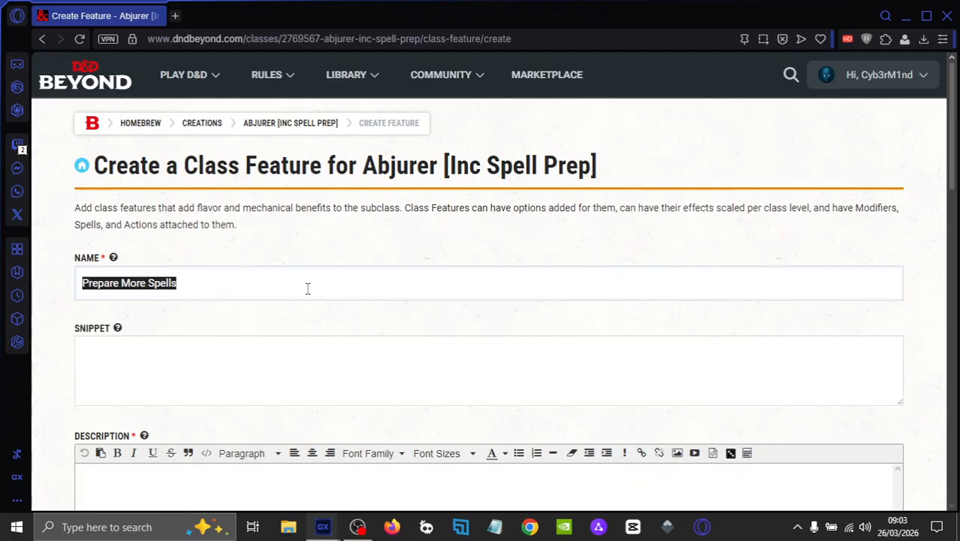
left_click(311, 352)
key("ctrl+v")
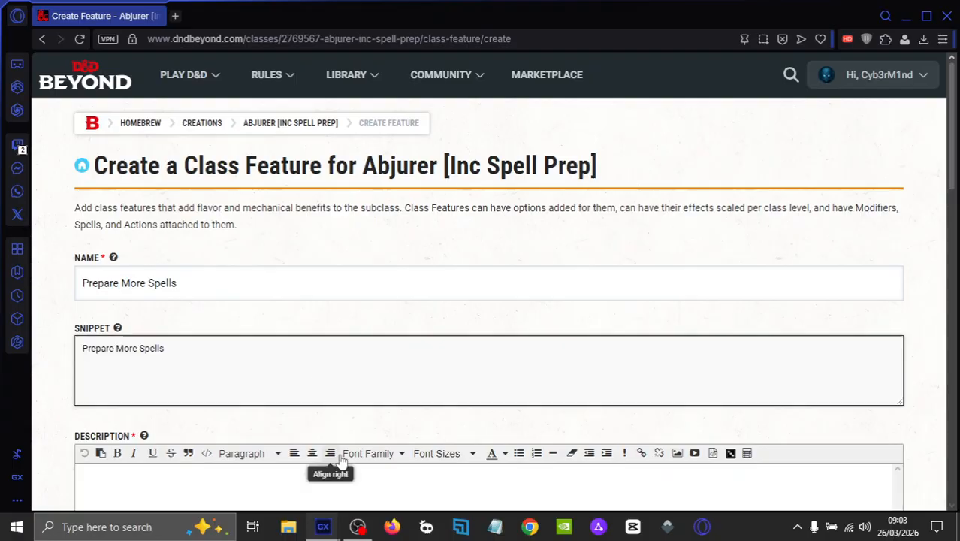
left_click(346, 472)
key("ctrl+v")
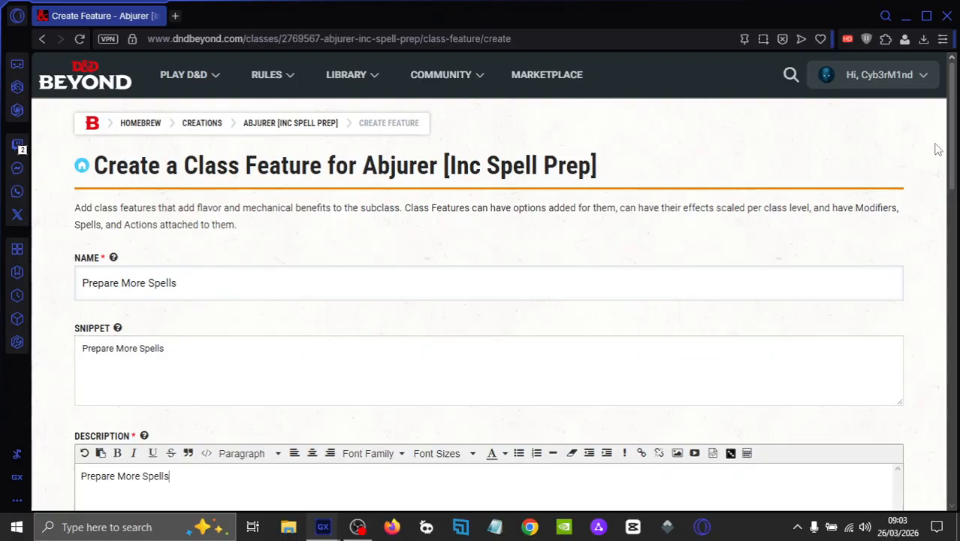
Step: Set the class feature's required class level to 3 and its display order to 1
left_click_drag(952, 120, 955, 165)
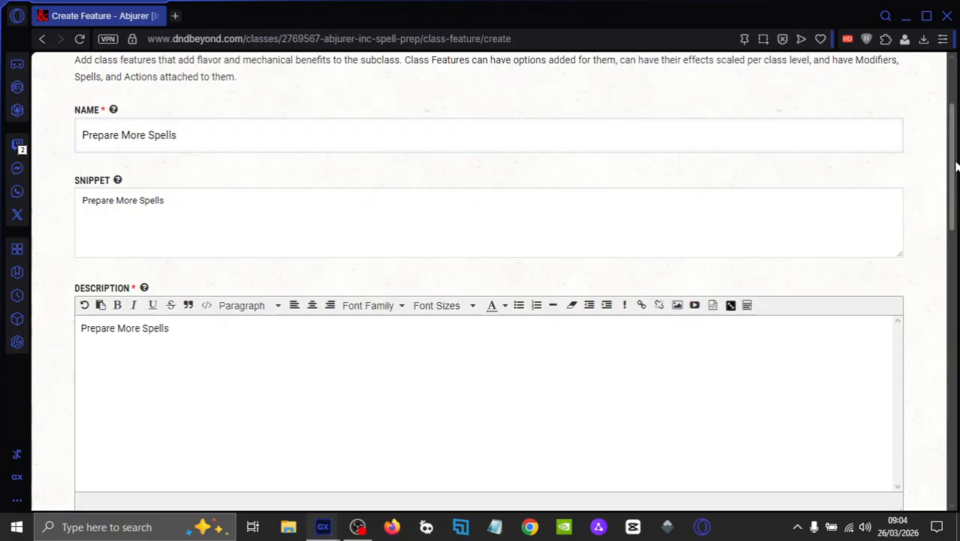
left_click_drag(950, 165, 955, 329)
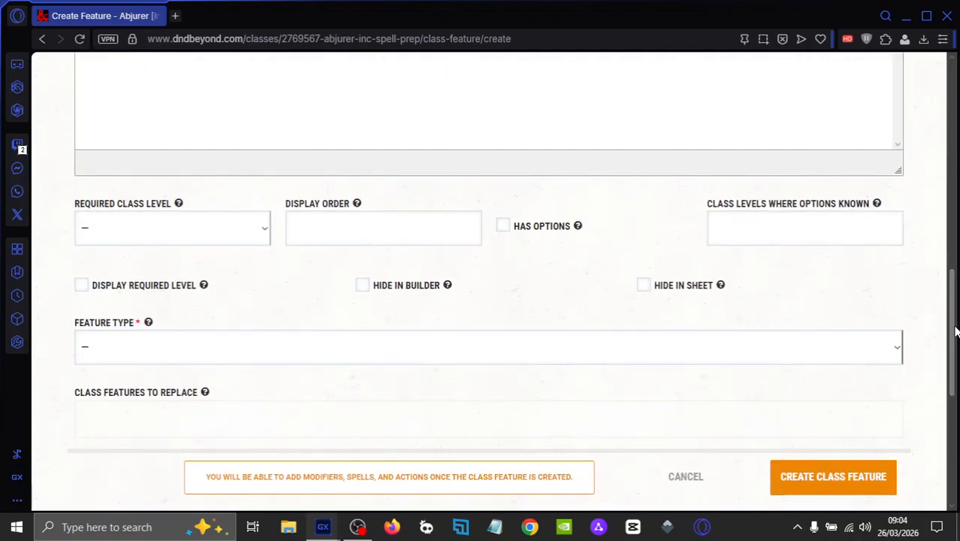
left_click(257, 242)
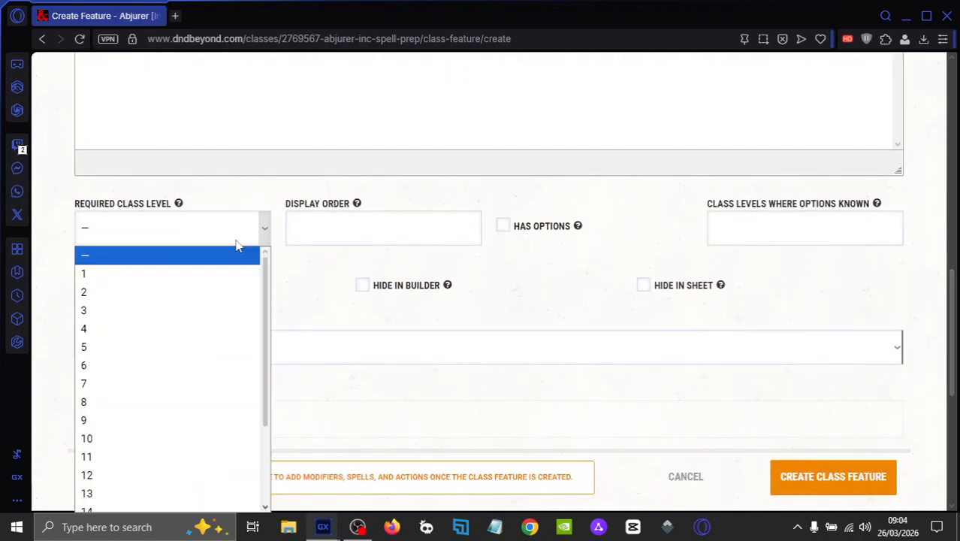
left_click(180, 314)
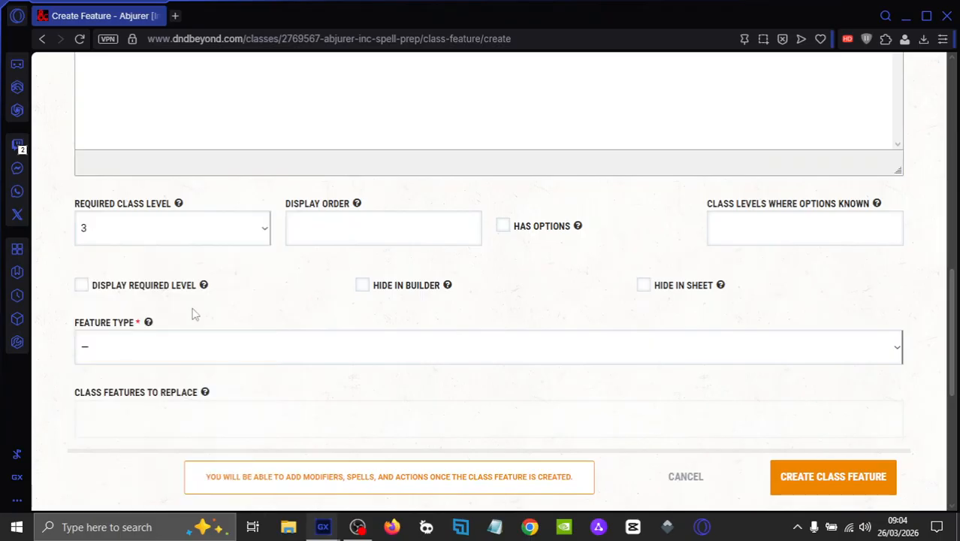
left_click(363, 230)
type("1")
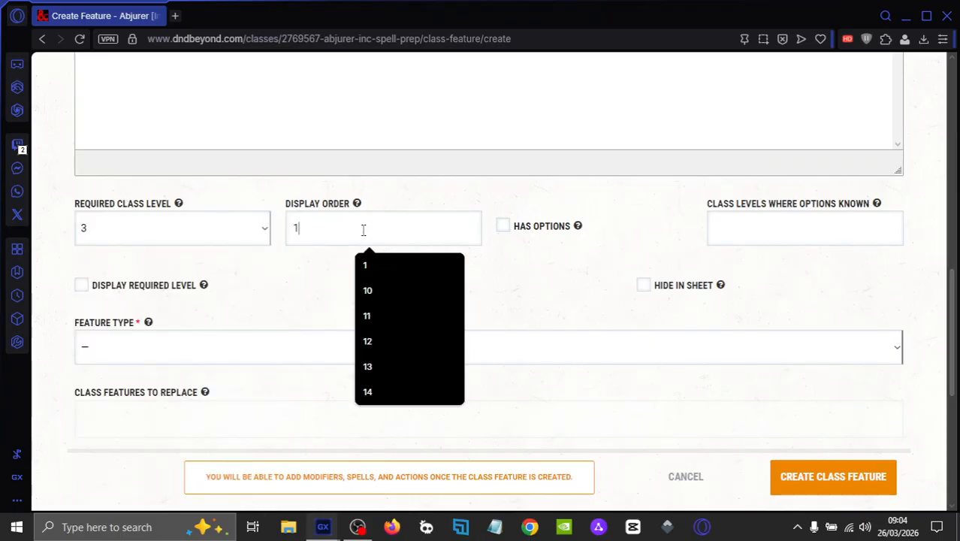
left_click(305, 268)
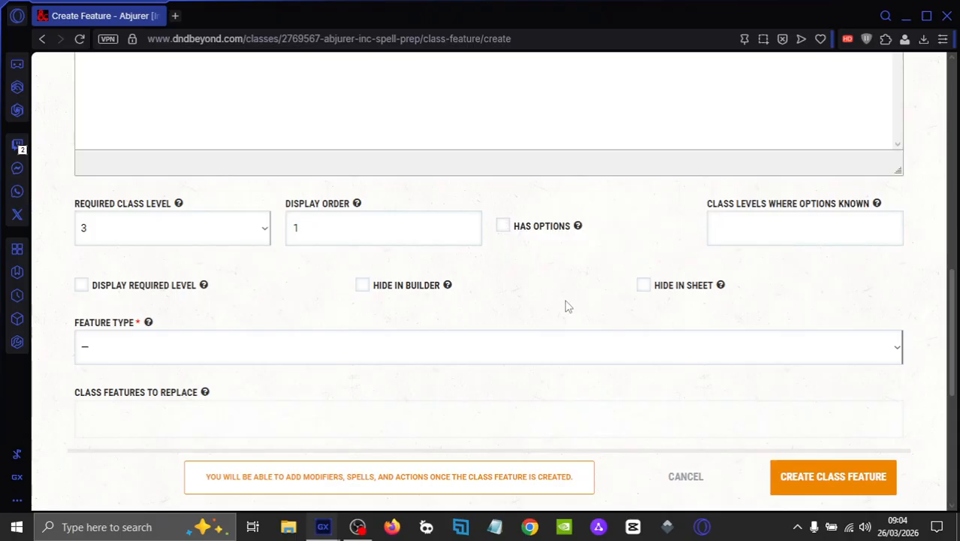
Step: Set the feature type to Granted and create the class feature
left_click(483, 348)
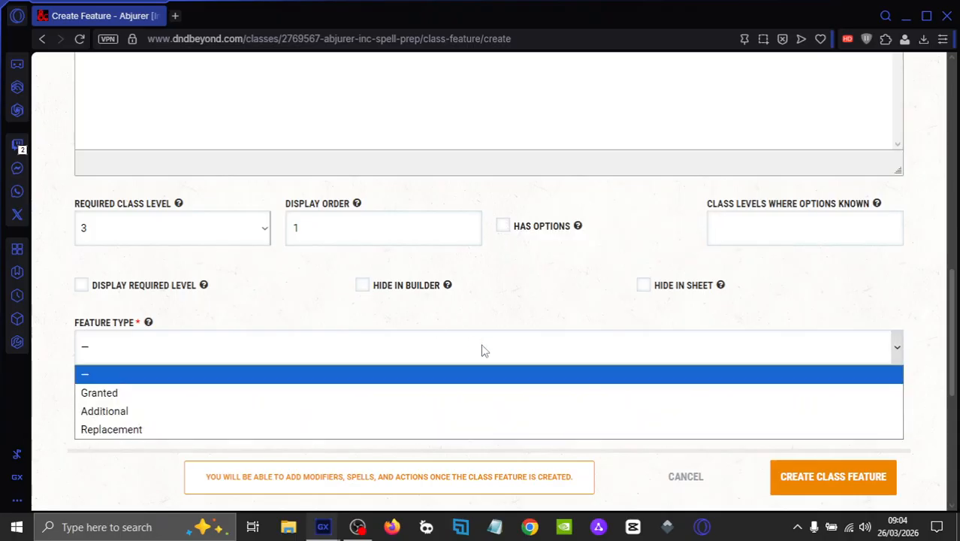
left_click(344, 396)
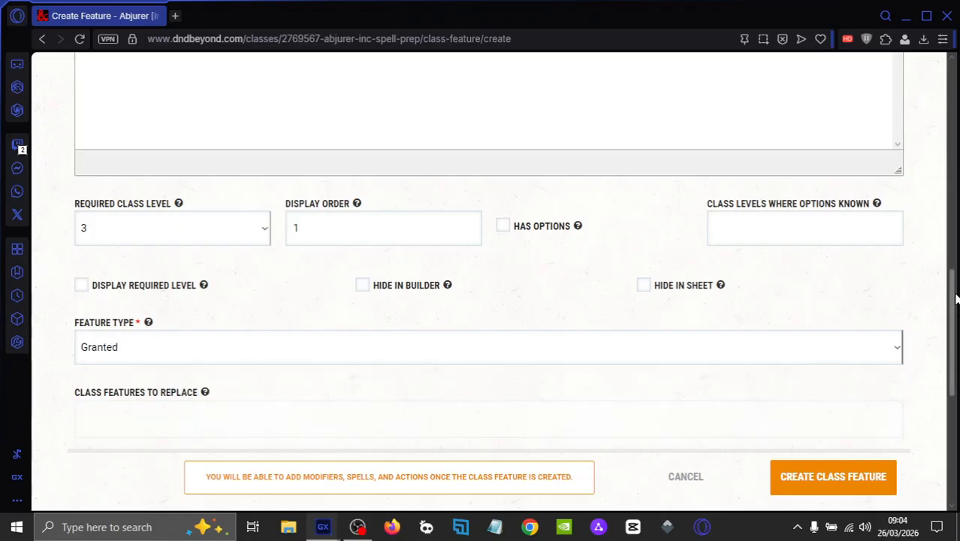
left_click_drag(955, 299, 955, 321)
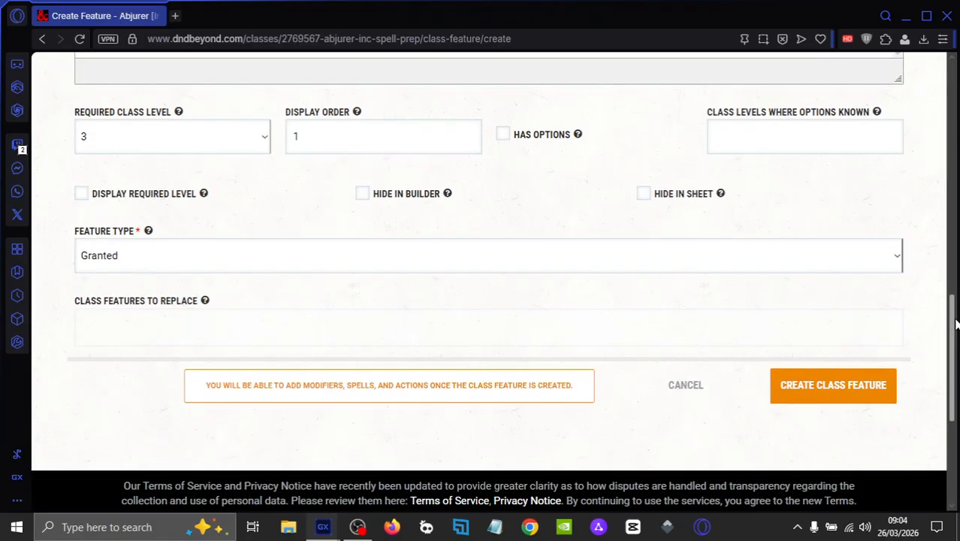
left_click(830, 391)
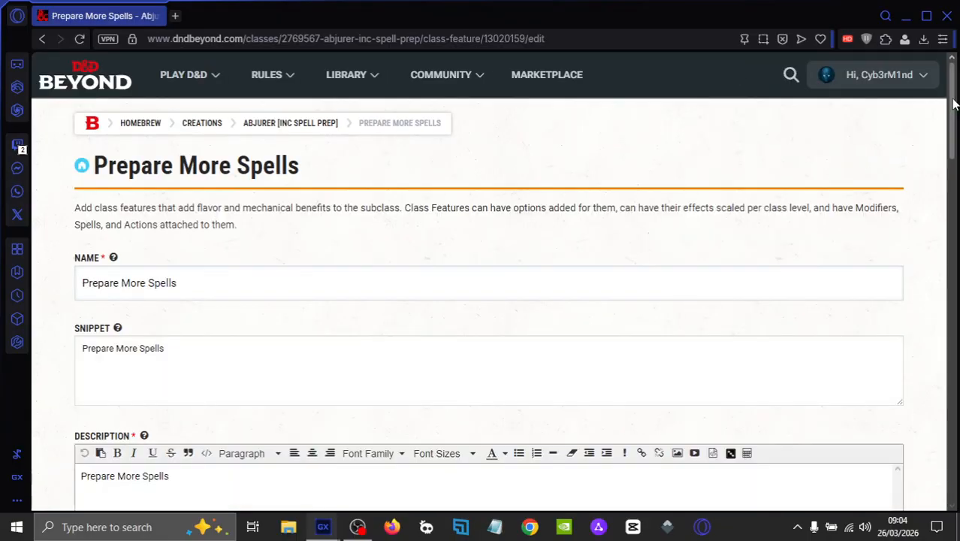
Step: Start adding a spell entry to the Prepare More Spells feature and select spell levels 1 through 9
left_click_drag(954, 81, 956, 334)
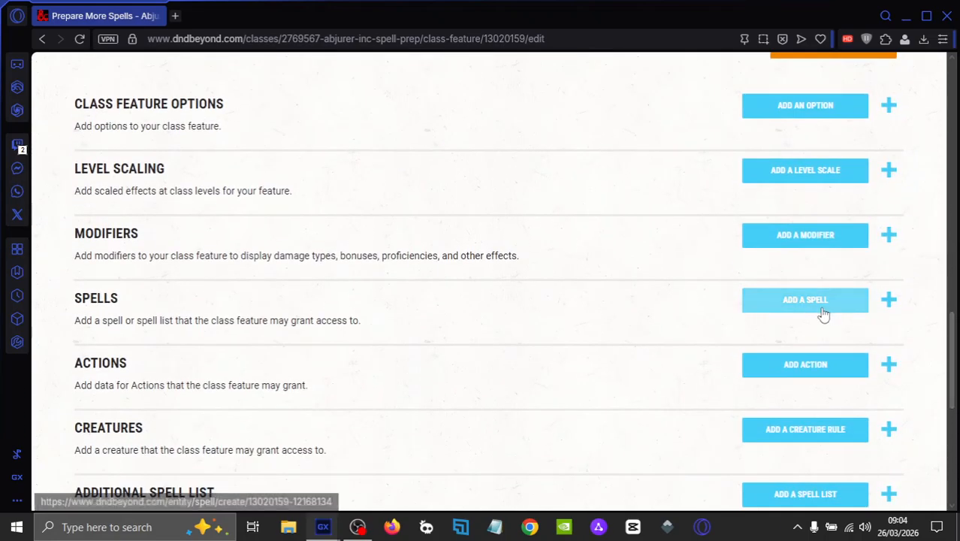
left_click(789, 316)
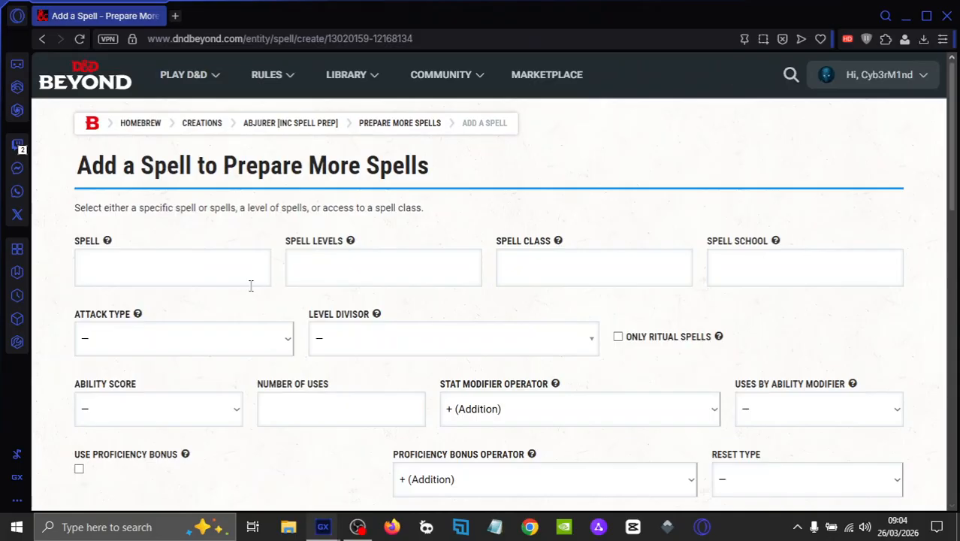
left_click(356, 268)
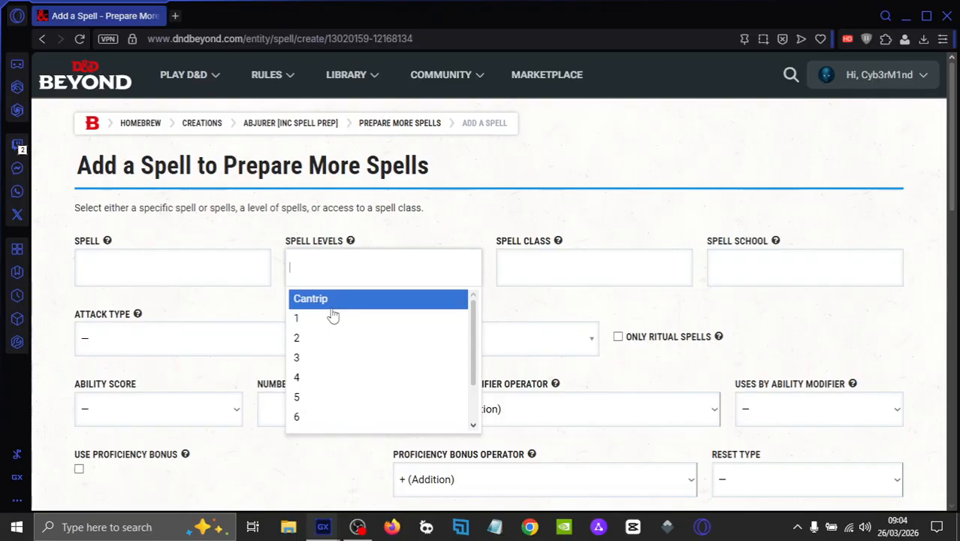
left_click(323, 322)
left_click(371, 283)
left_click(340, 342)
left_click(375, 300)
left_click(362, 345)
left_click(387, 296)
left_click(379, 340)
left_click(400, 293)
left_click(377, 343)
left_click(394, 302)
left_click(378, 344)
left_click(404, 302)
left_click(382, 343)
left_click(390, 304)
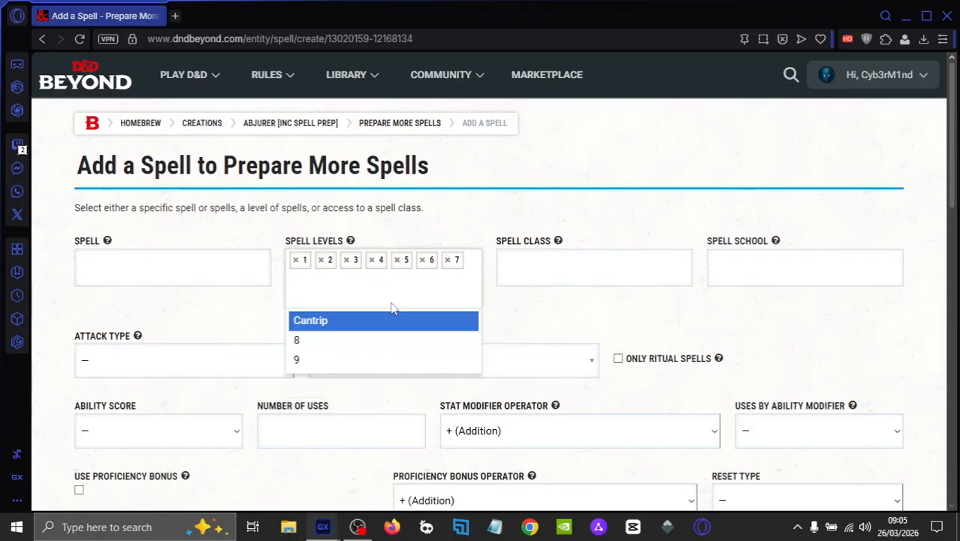
left_click(375, 340)
left_click(392, 293)
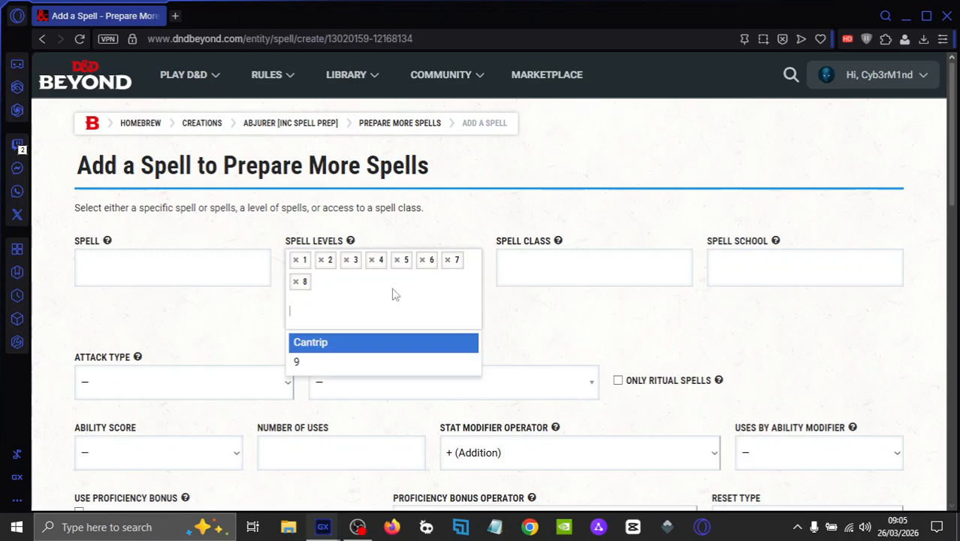
left_click(373, 360)
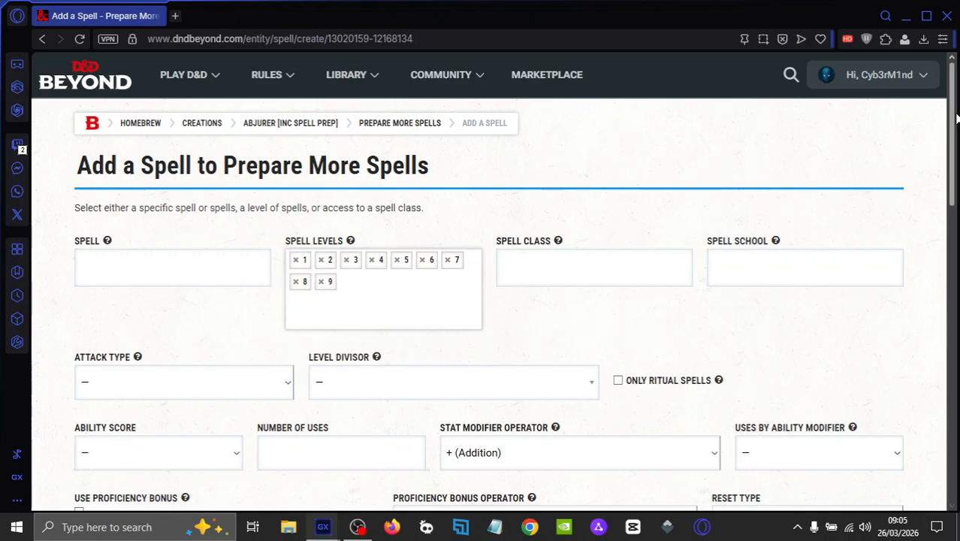
Step: Set the spell entry's spell class to Wizard from the 5.5e Core Rules
left_click_drag(955, 119, 955, 162)
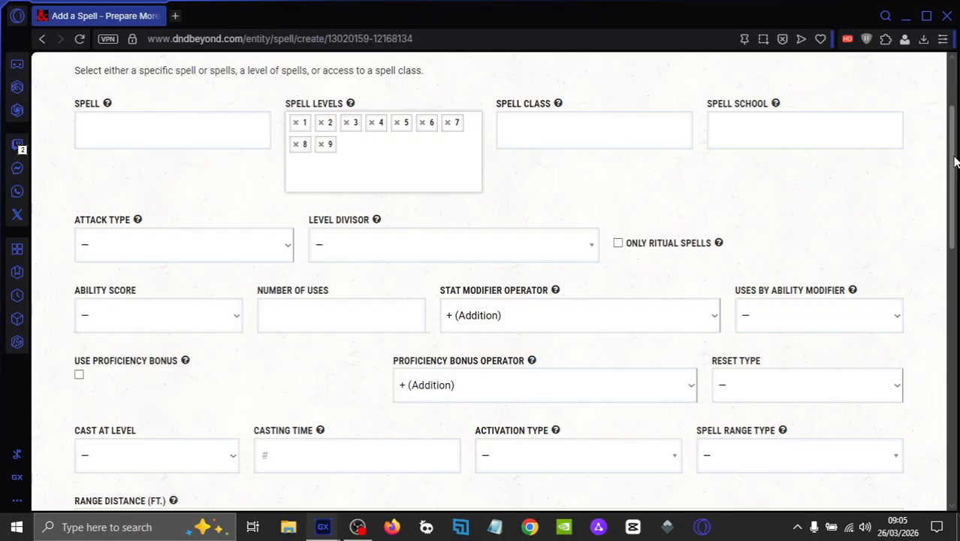
left_click(540, 140)
type("wiz")
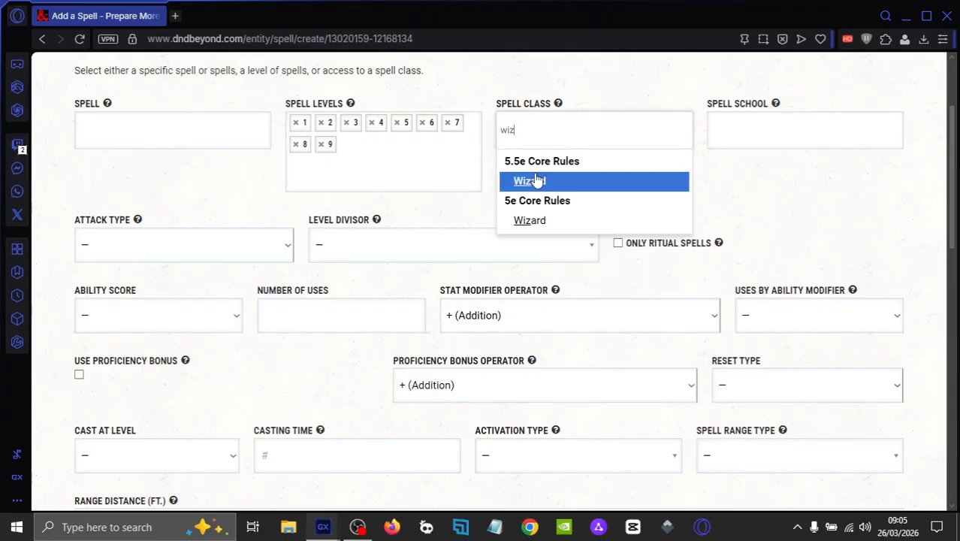
left_click(538, 181)
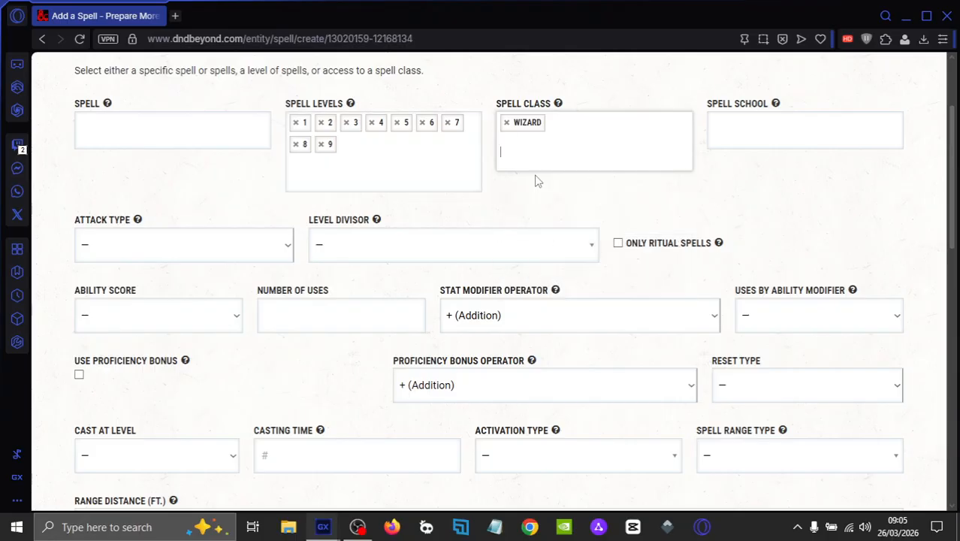
Step: Set the spell entry to consume a spell slot, not count as a known spell, and not be always prepared
left_click_drag(953, 160, 955, 193)
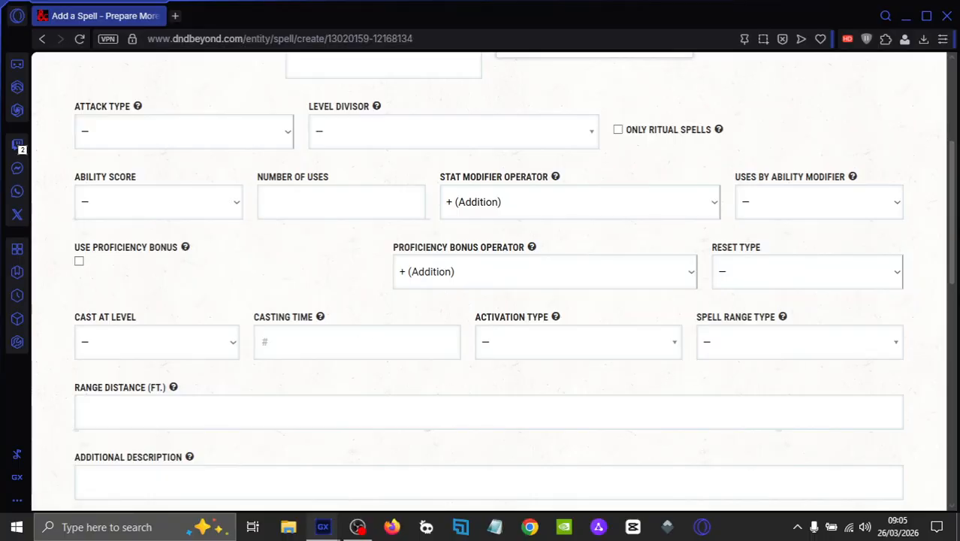
left_click_drag(955, 231, 955, 312)
left_click(165, 290)
left_click(128, 334)
left_click(376, 289)
left_click(348, 348)
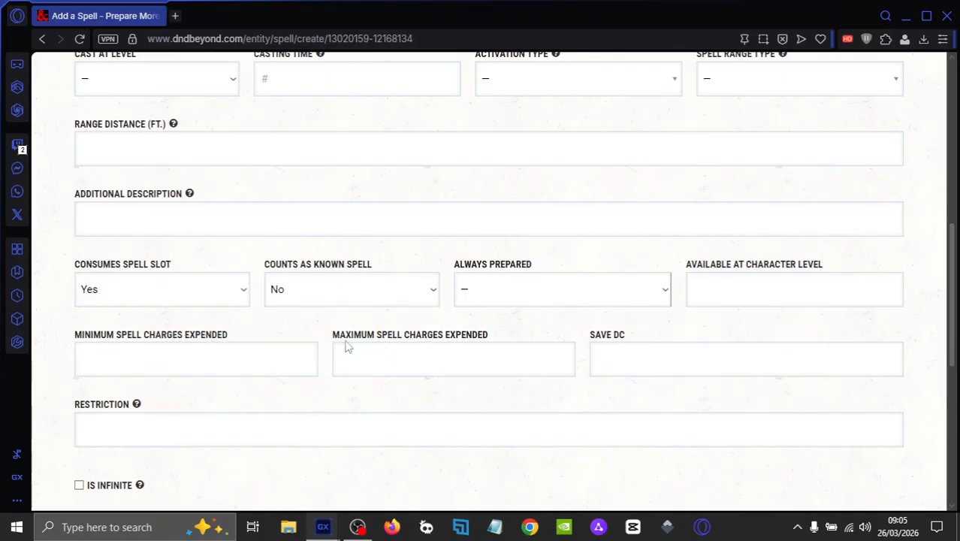
left_click(514, 295)
left_click(504, 350)
Step: Mark the spell entry as infinite and save it to the class feature
scroll(949, 313, "down", 1)
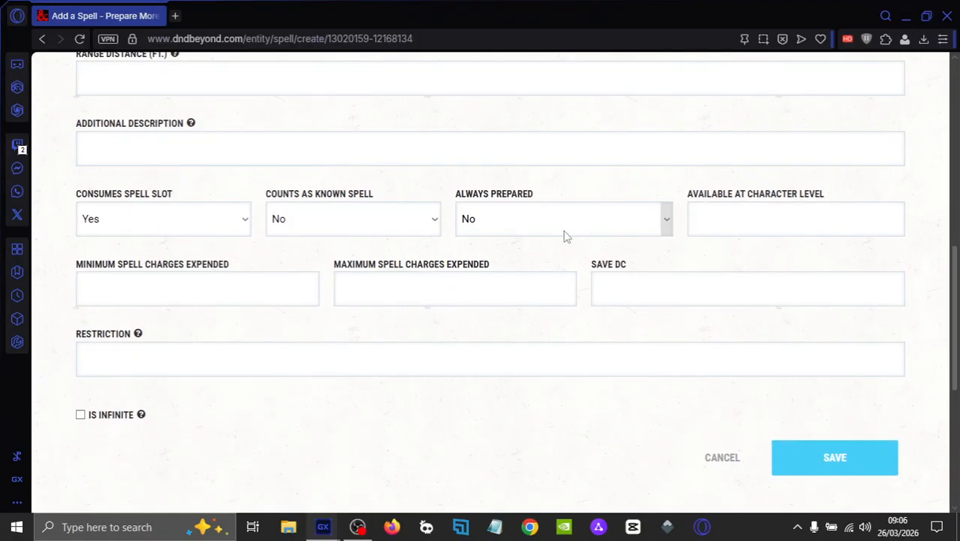
left_click(80, 415)
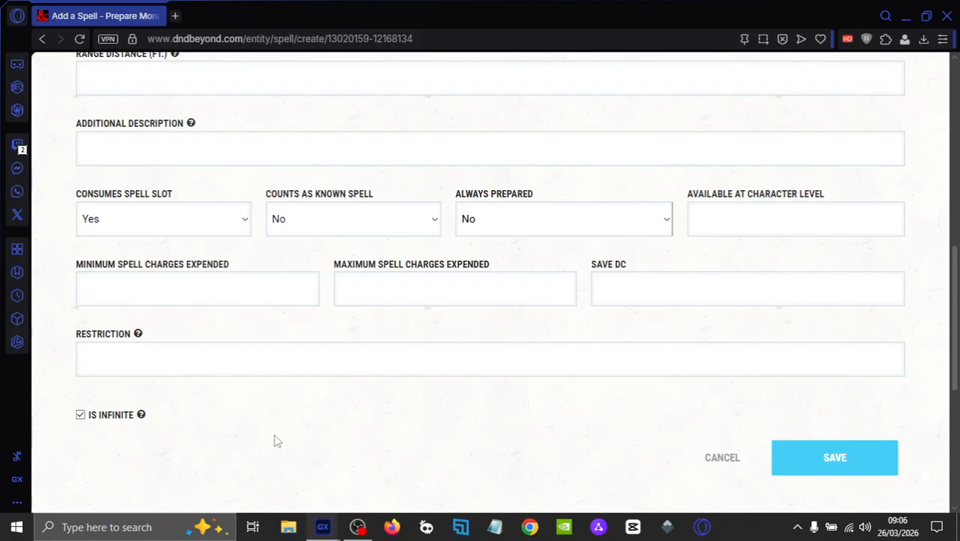
left_click(841, 461)
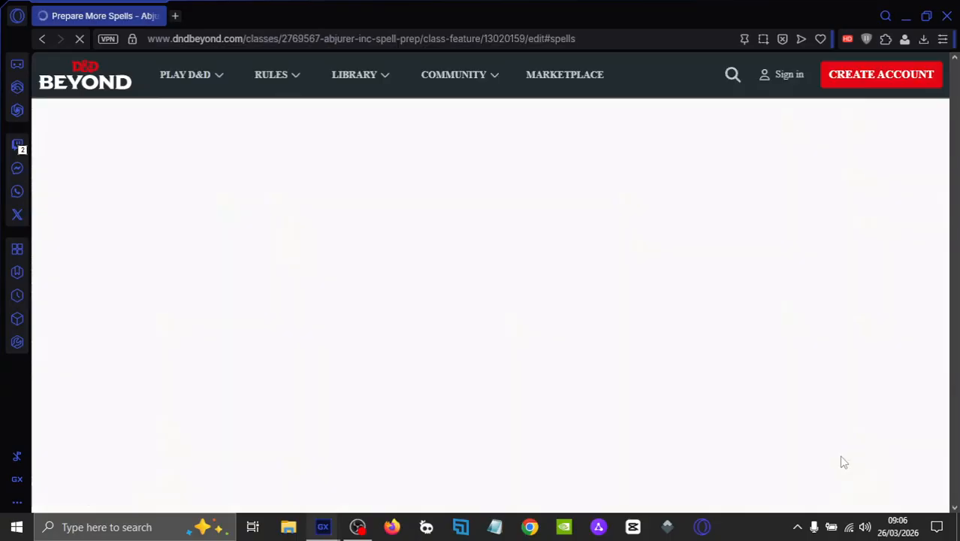
Step: Save the changes to the Prepare More Spells class feature
scroll(944, 312, "down", 5)
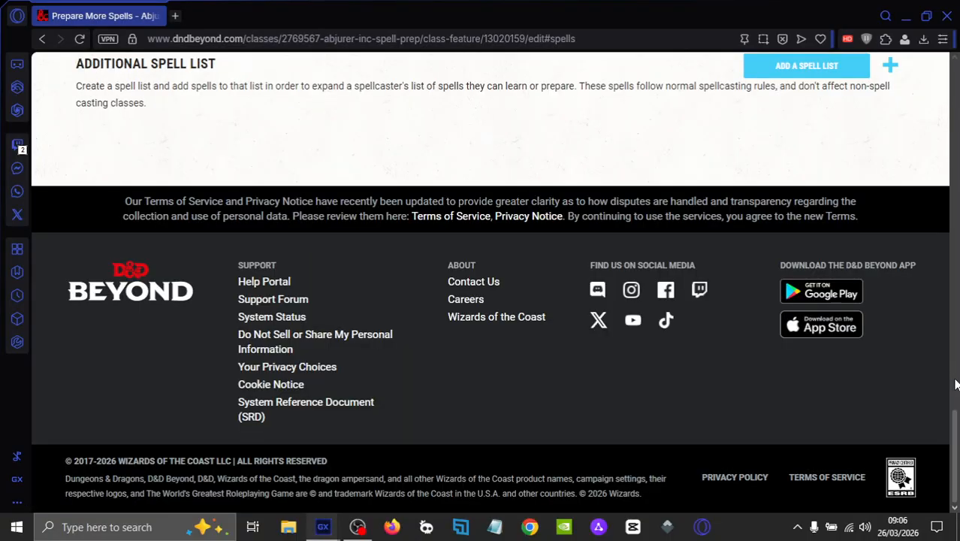
scroll(951, 300, "up", 8)
scroll(951, 300, "up", 3)
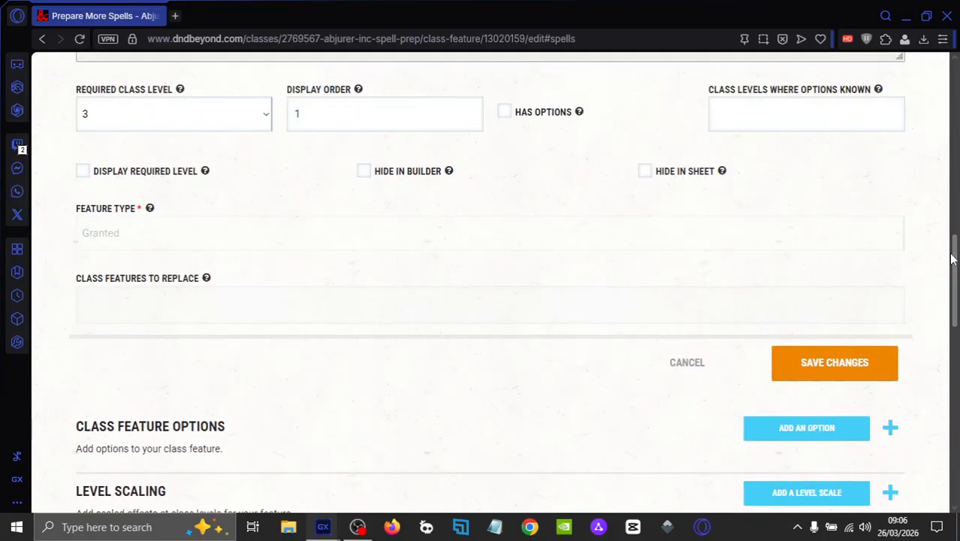
left_click(824, 363)
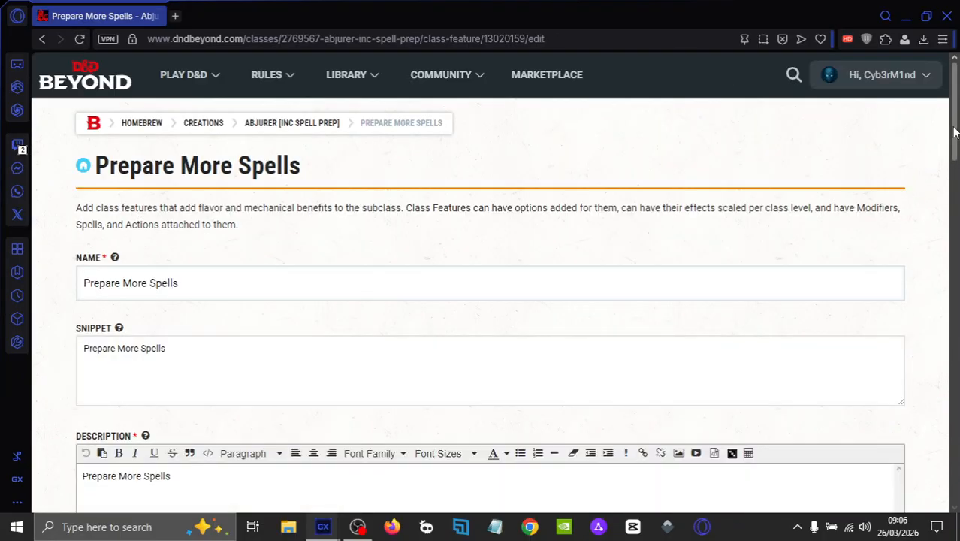
Step: Return to the Abjurer [Inc Spell Prep] subclass, dismiss the creation notice and save the subclass changes
left_click_drag(951, 129, 934, 325)
scroll(934, 325, "down", 1)
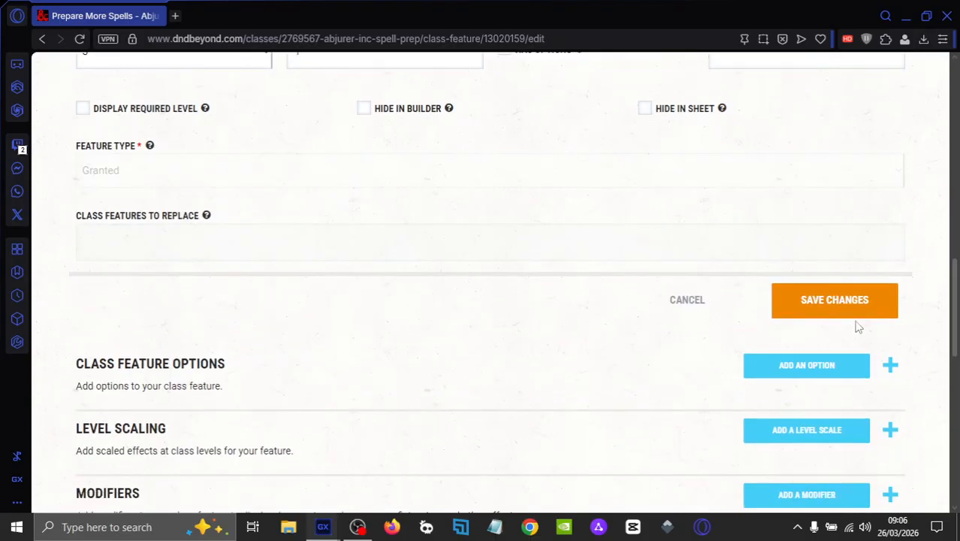
left_click(687, 310)
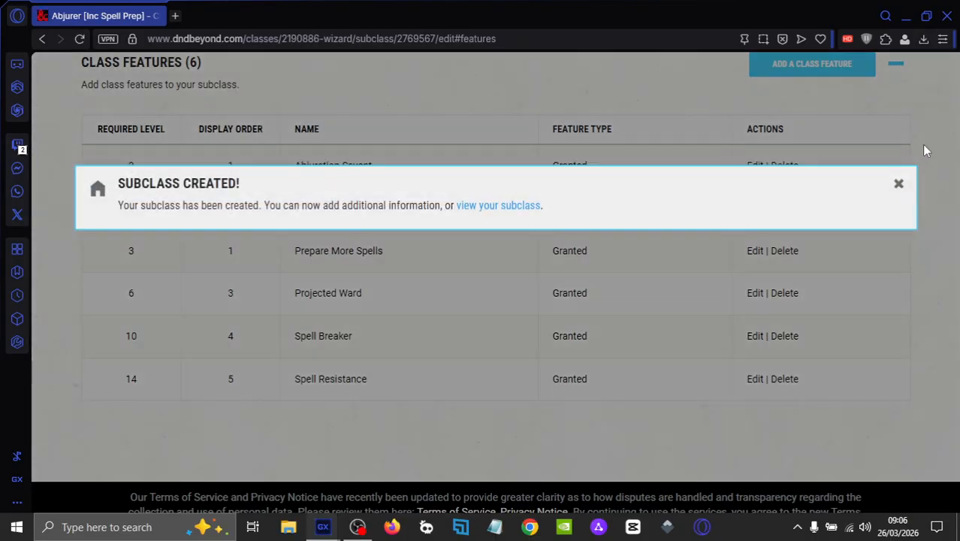
left_click(898, 185)
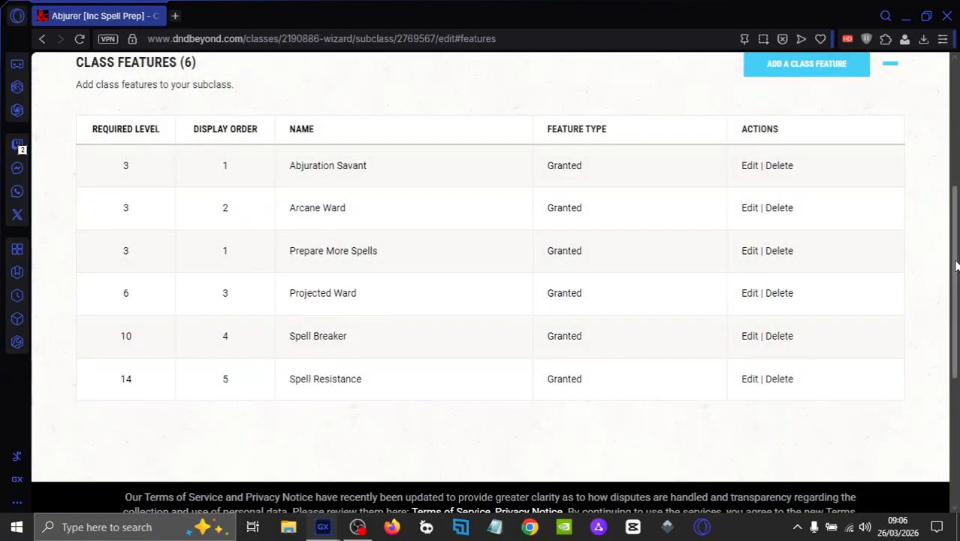
scroll(949, 279, "up", 2)
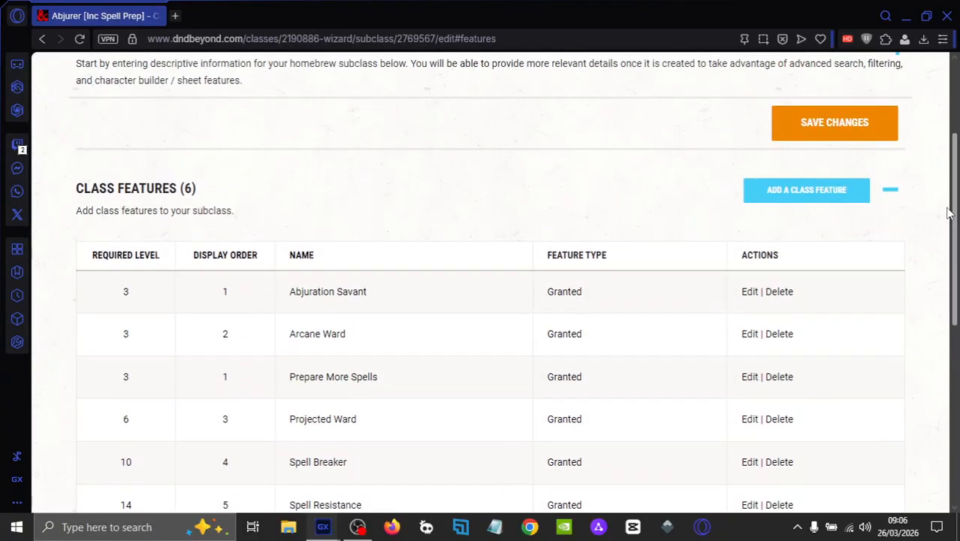
left_click(803, 125)
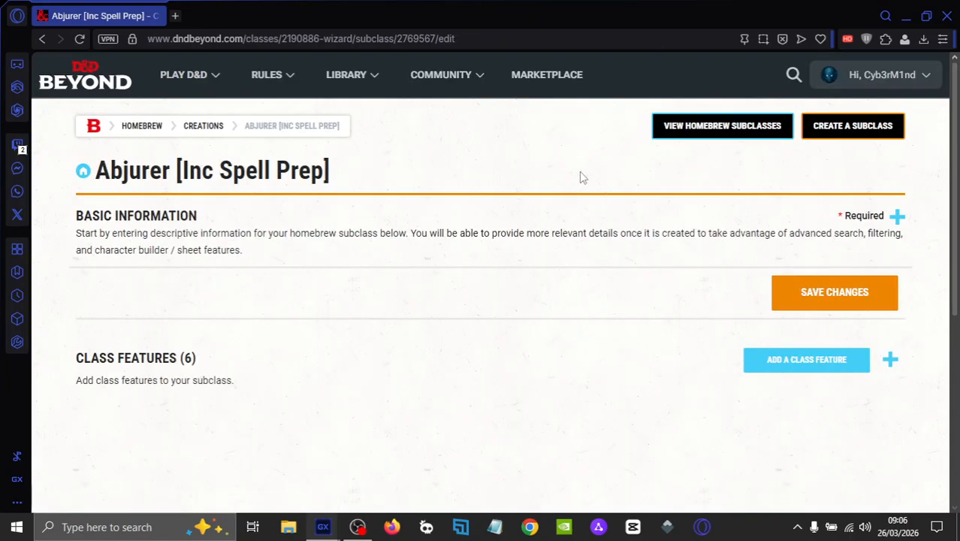
Step: Open the level 1 Aasimar Wizard for editing from the character list and go to the class settings
left_click(188, 85)
left_click(135, 232)
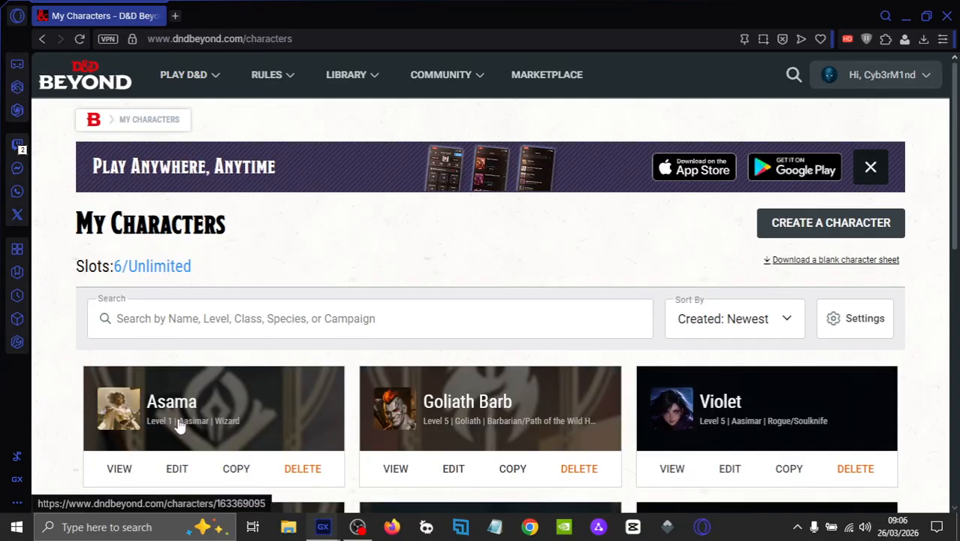
left_click(177, 475)
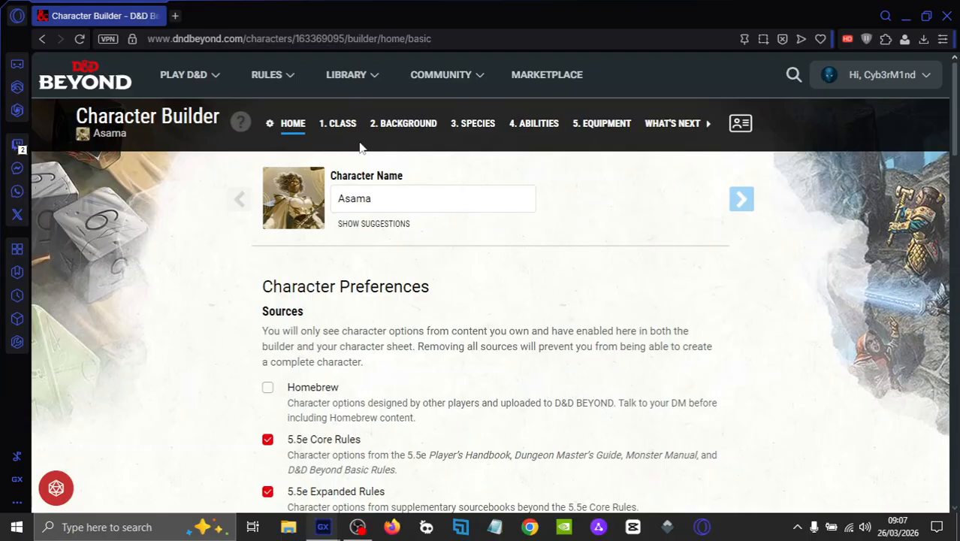
left_click(340, 128)
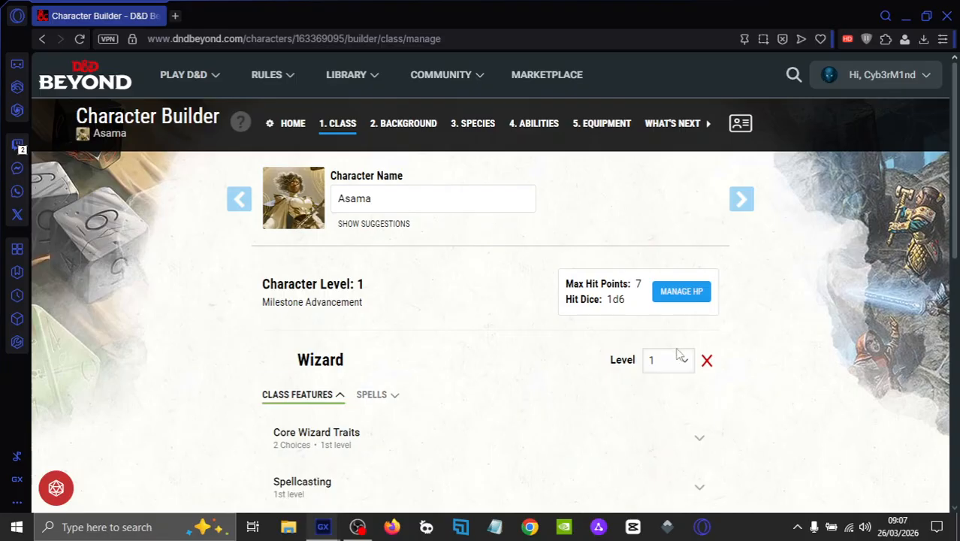
Step: Open the wizard's list of spells available to add and filter it to 1st-level spells
left_click(375, 396)
left_click_drag(956, 171, 930, 382)
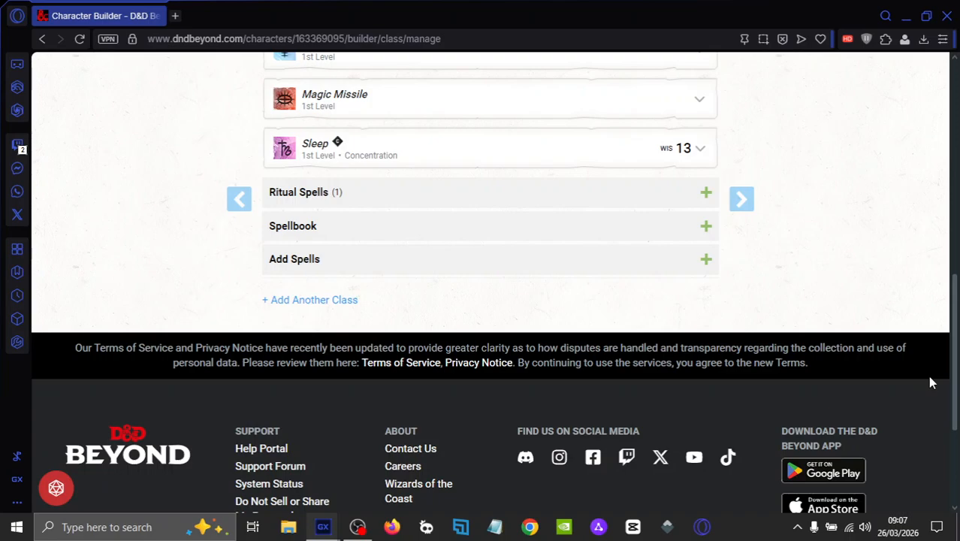
left_click(659, 265)
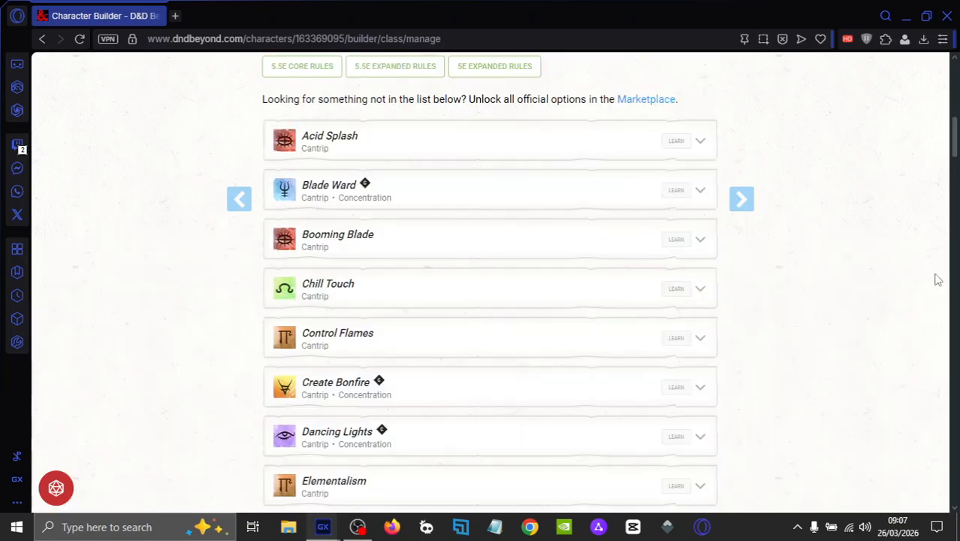
left_click_drag(950, 150, 955, 134)
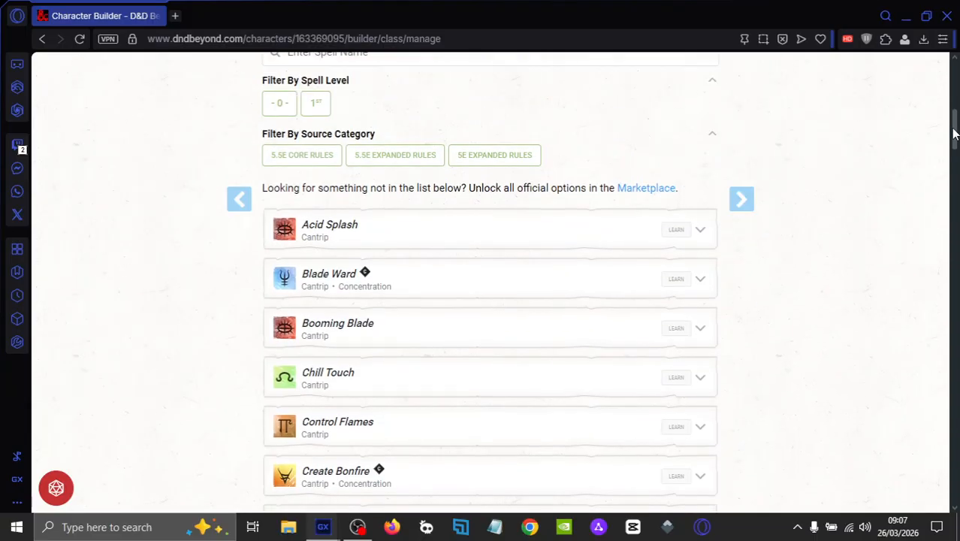
left_click(317, 103)
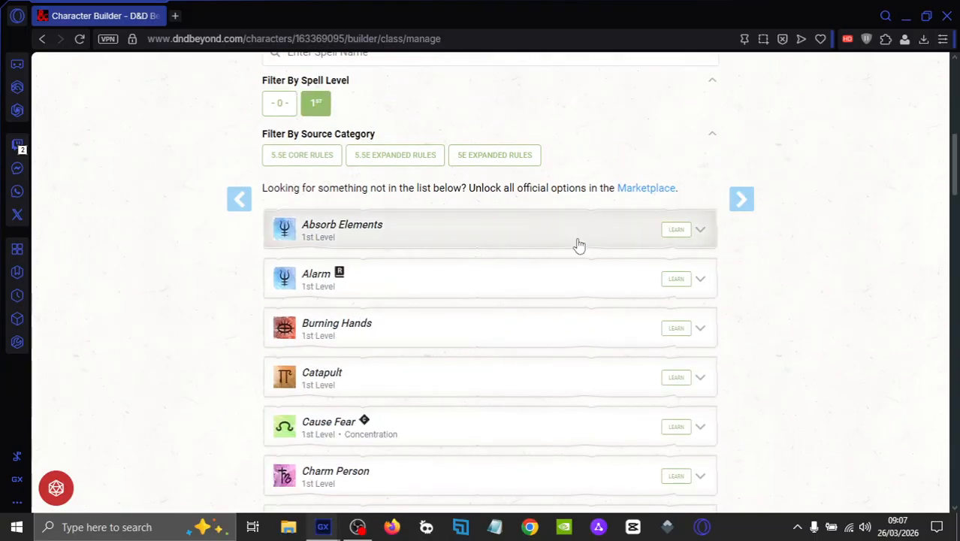
Step: Add the 1st-level spells Absorb Elements, Alarm, Burning Hands, Catapult, Cause Fear, Charm Person, Chromatic Orb, Color Spray and Comprehend Languages to the spellbook
left_click(676, 277)
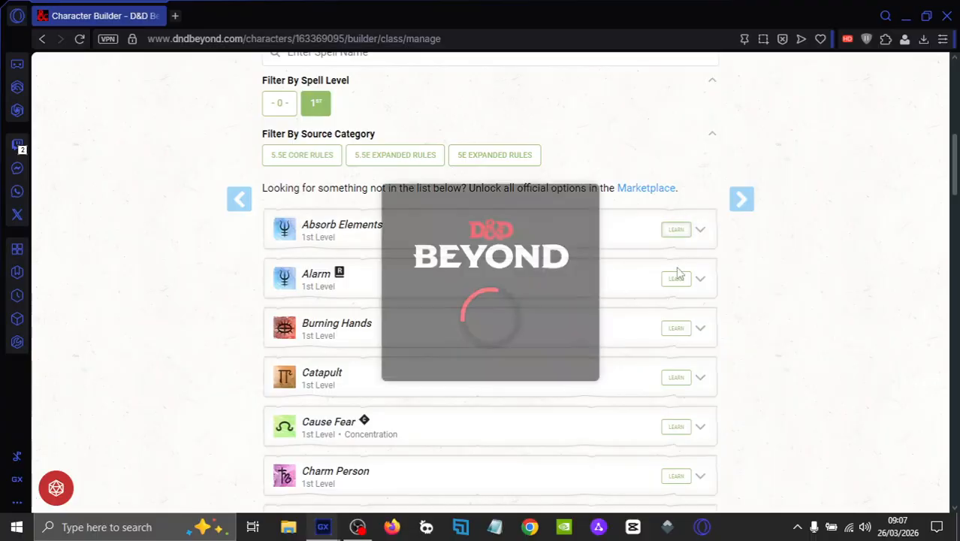
left_click(676, 331)
left_click(677, 377)
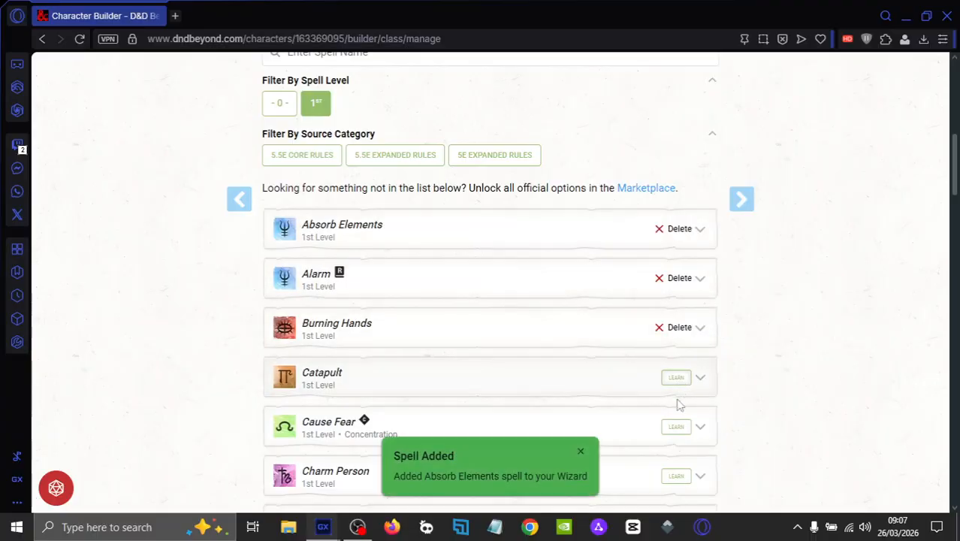
left_click(677, 428)
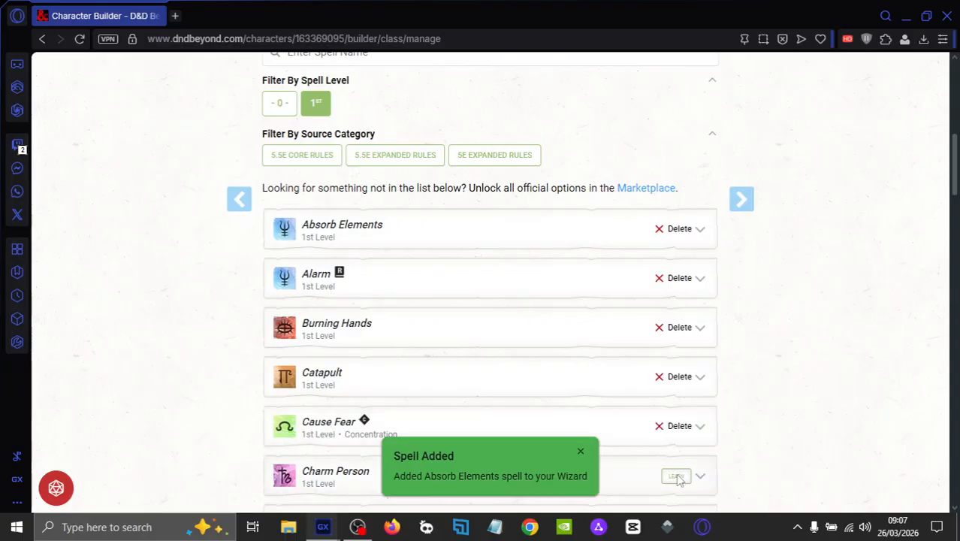
scroll(922, 214, "down", 5)
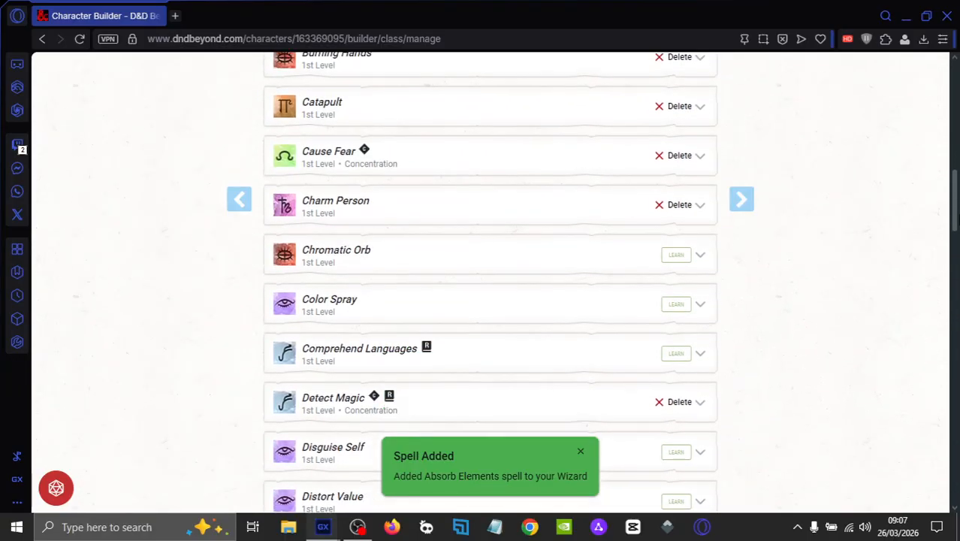
left_click(679, 160)
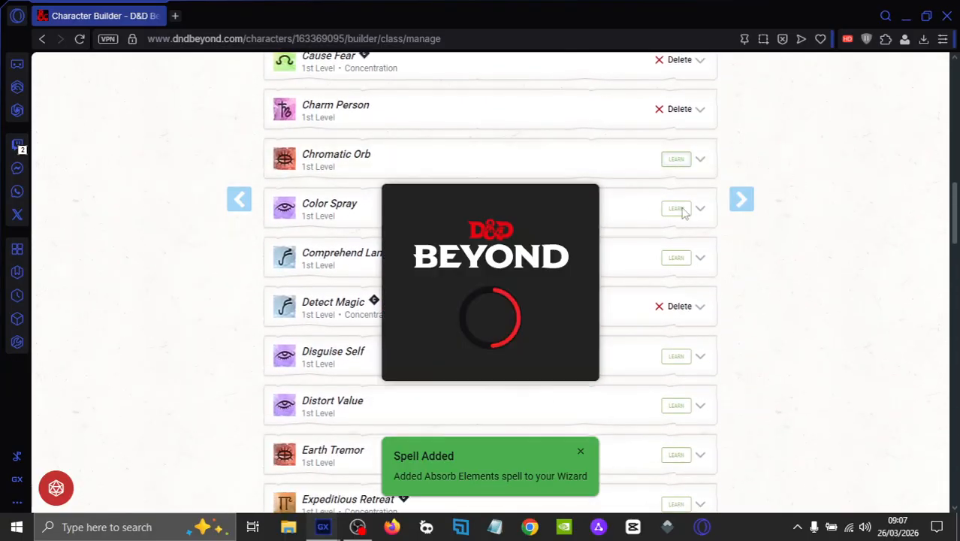
left_click(680, 210)
left_click(675, 259)
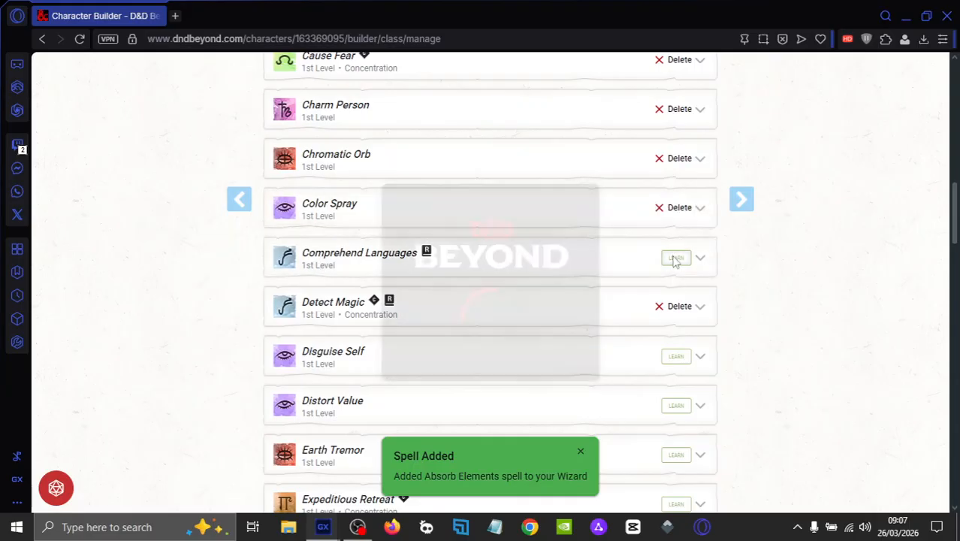
Step: Add the 1st-level spells Disguise Self and Distort Value to the wizard's spellbook
left_click(676, 357)
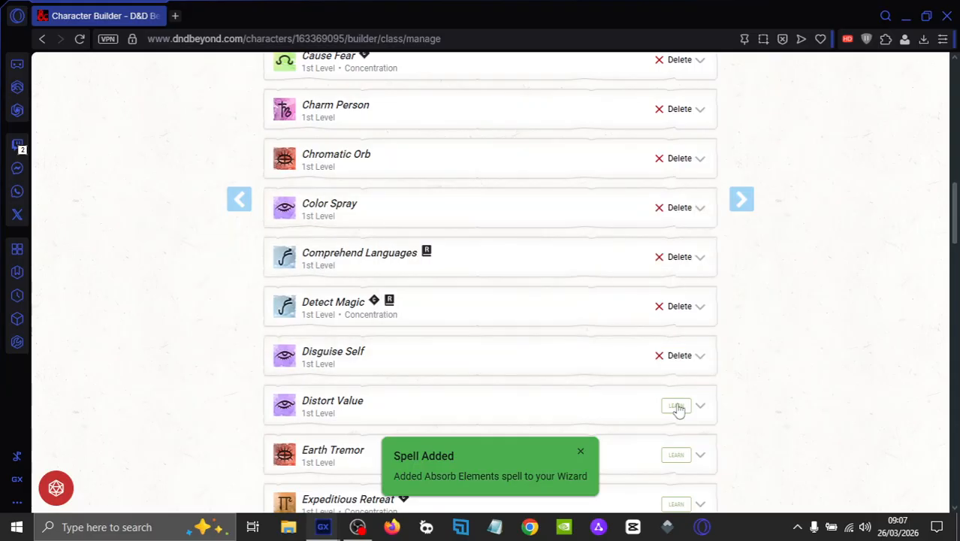
left_click(676, 406)
Step: Set the character's Wizard class to level 3
left_click_drag(957, 207, 956, 101)
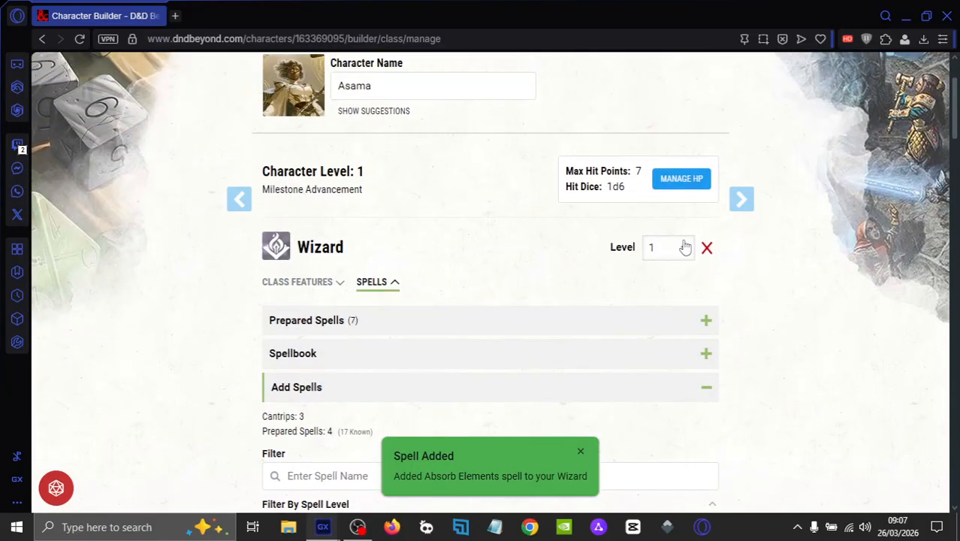
left_click(677, 246)
left_click(663, 318)
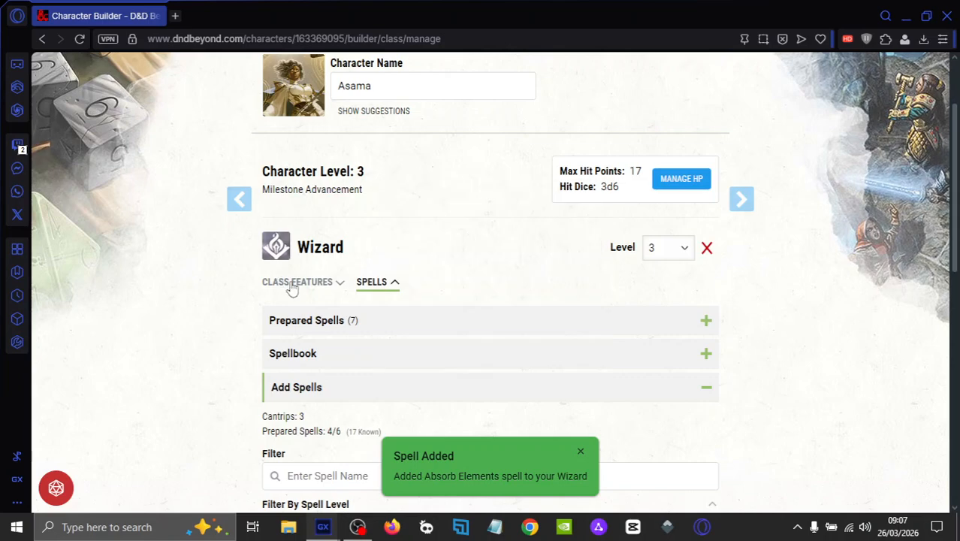
Step: Show the Wizard's class features and dismiss the queued spell-added notices
left_click(292, 284)
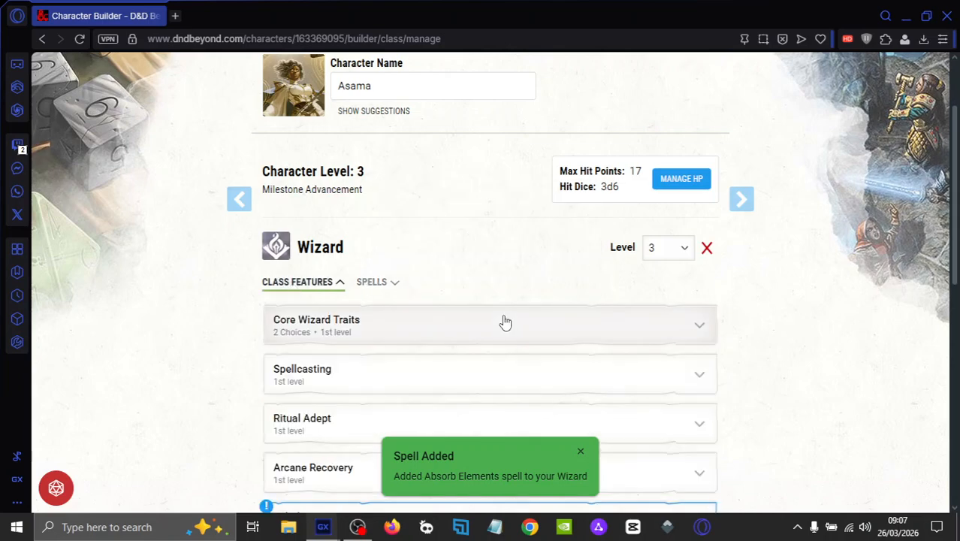
left_click(573, 453)
left_click(573, 453)
left_click(573, 453)
left_click(573, 453)
left_click(572, 452)
left_click(572, 453)
left_click(573, 452)
double_click(573, 453)
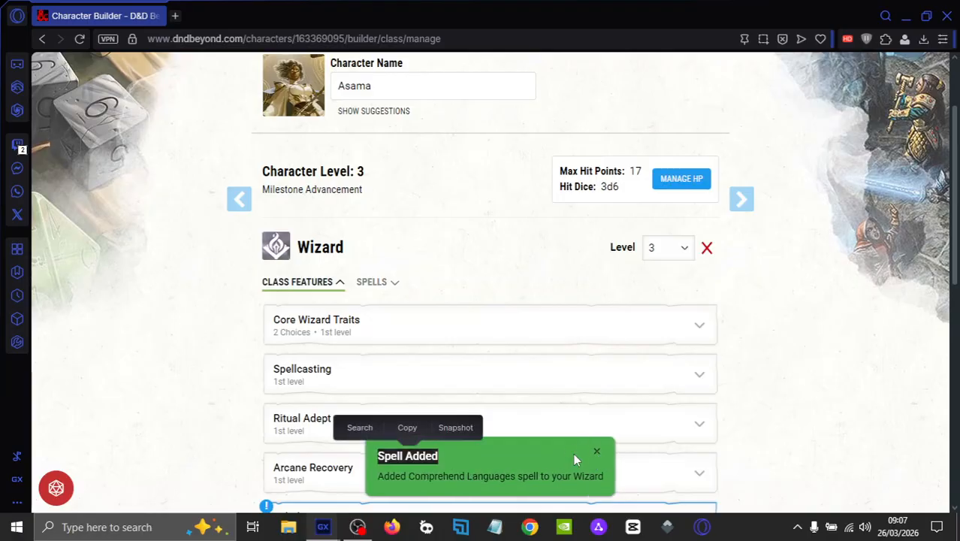
left_click(599, 452)
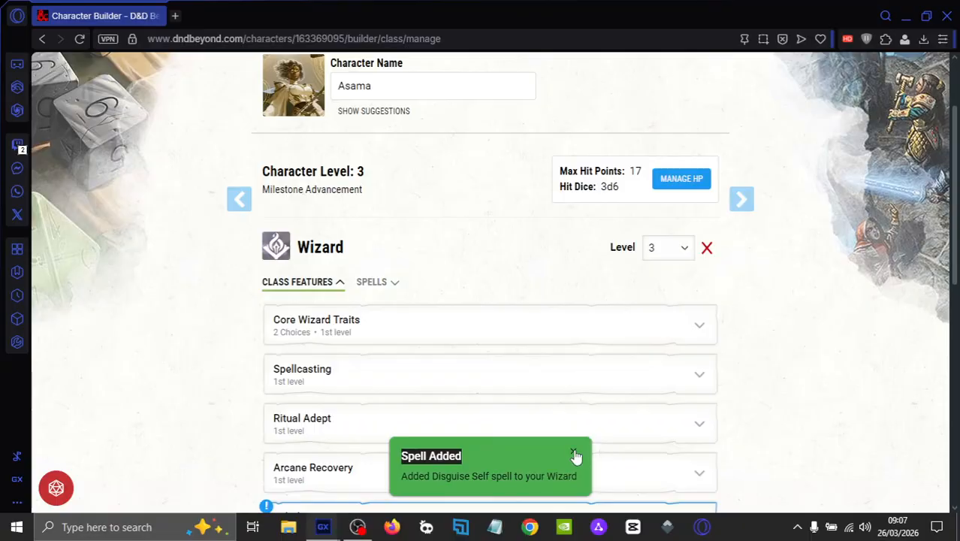
left_click(573, 453)
left_click(573, 452)
left_click(574, 453)
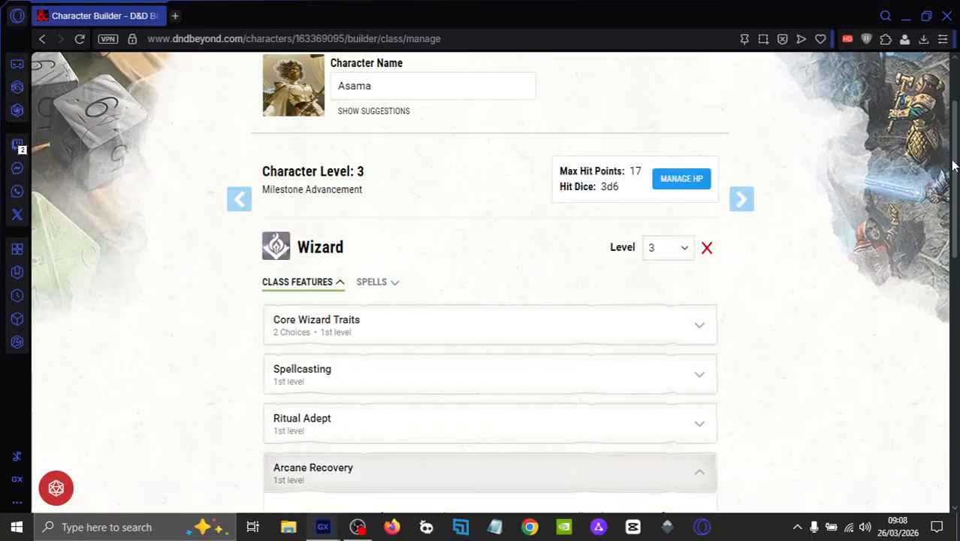
scroll(948, 165, "down", 6)
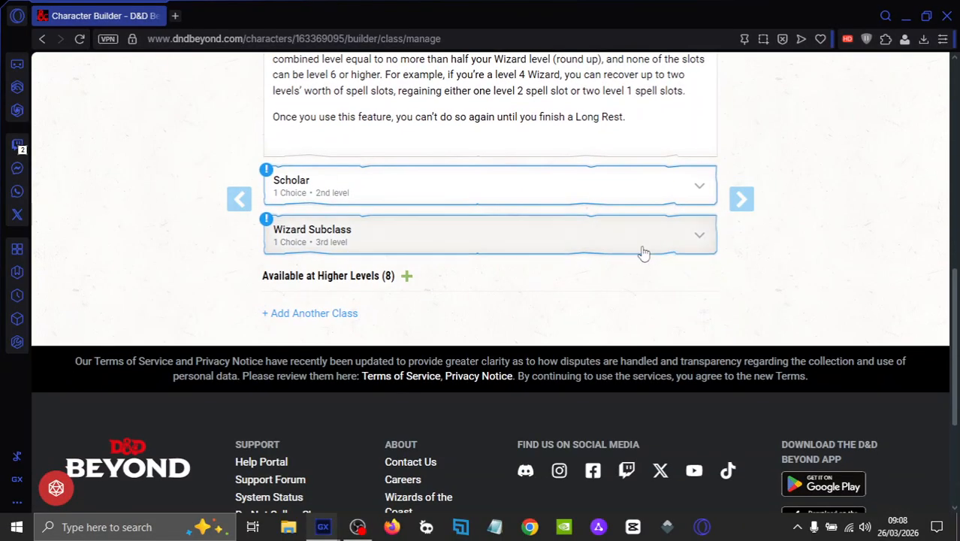
left_click(630, 250)
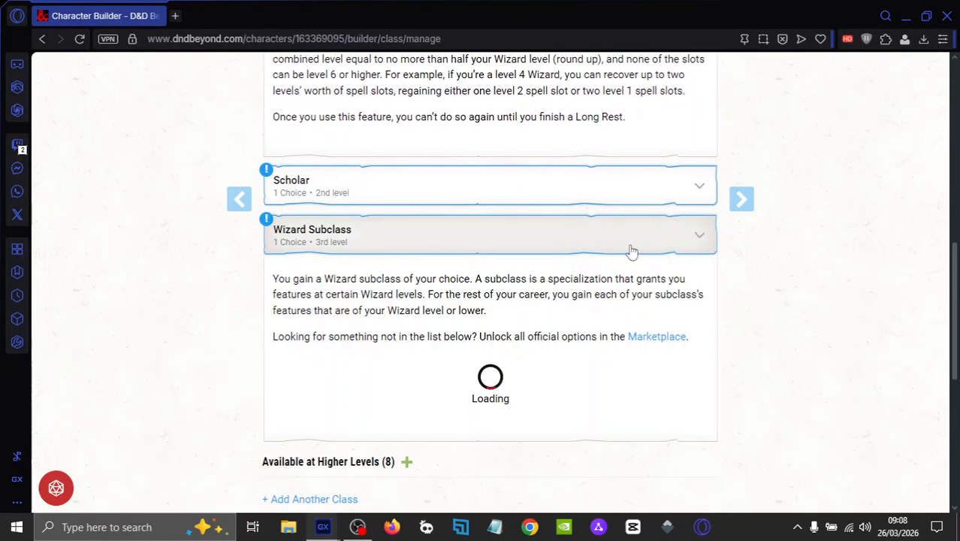
left_click(473, 369)
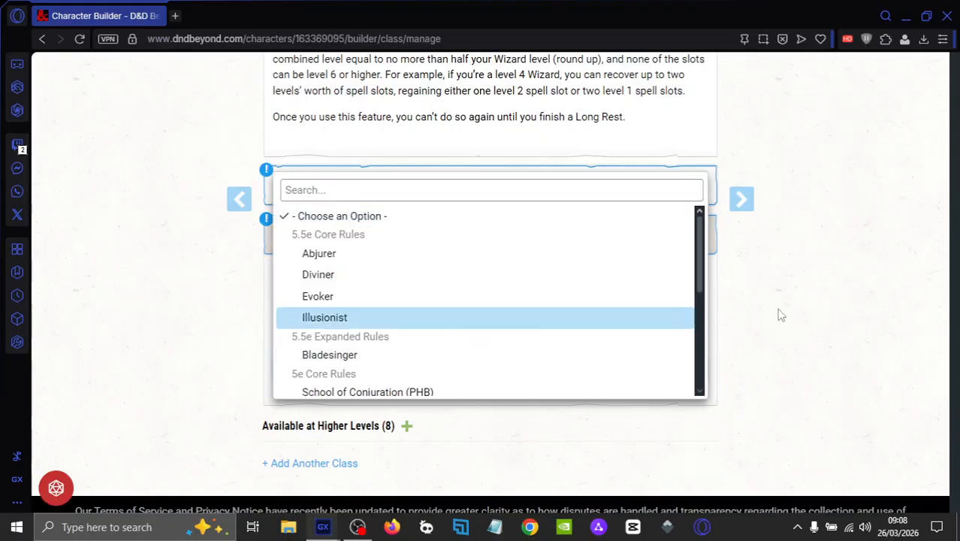
left_click(833, 315)
Step: Enable Homebrew as a content source in the character preferences
left_click_drag(955, 295, 926, 104)
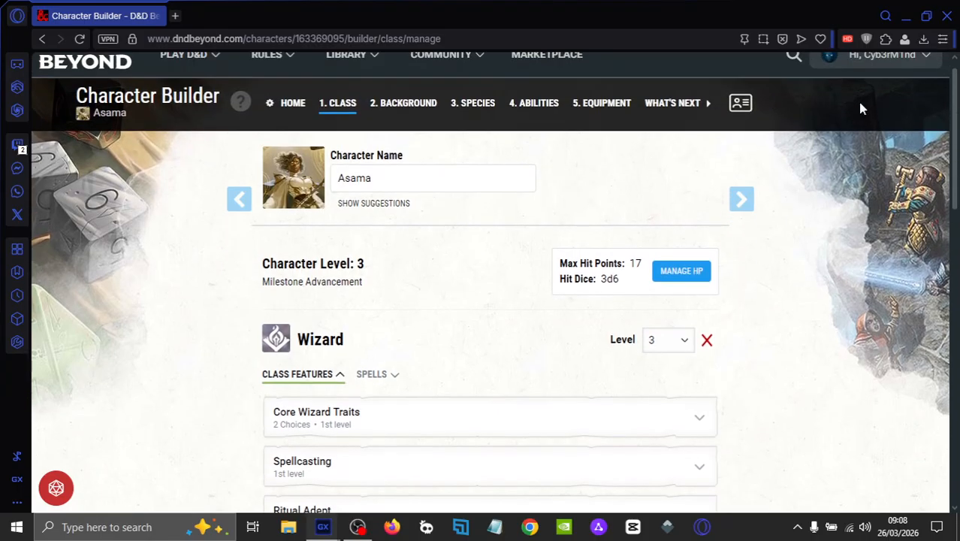
left_click(300, 107)
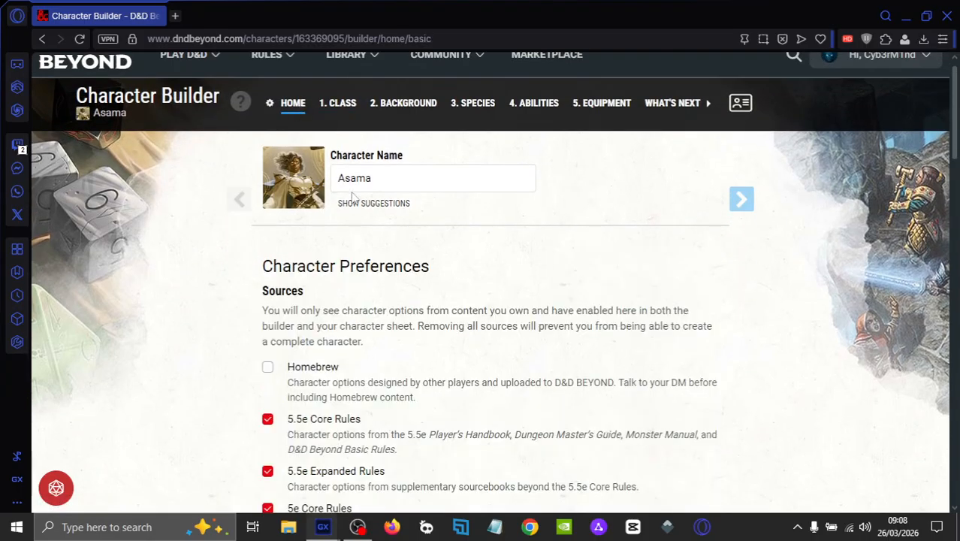
left_click(267, 367)
Step: Return to the class settings and choose the homebrew Abjurer [Inc Spell Prep] as the 3rd-level Wizard subclass
left_click(338, 103)
scroll(947, 182, "down", 1)
scroll(948, 300, "down", 5)
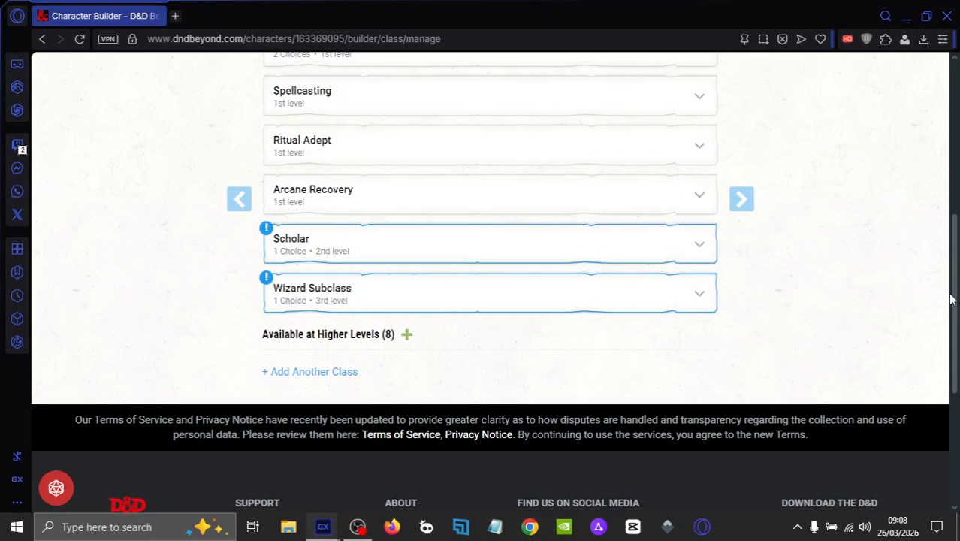
left_click(645, 214)
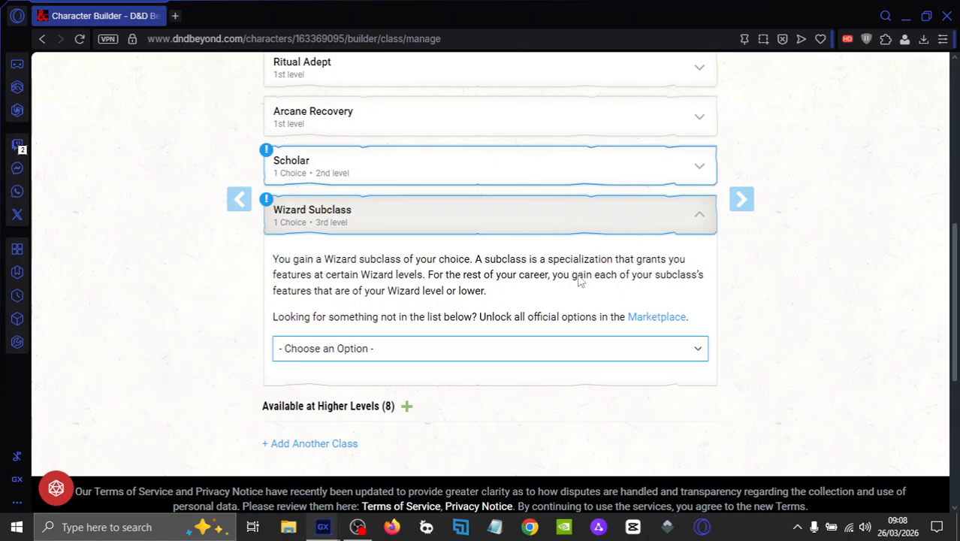
left_click(516, 349)
left_click_drag(702, 255, 700, 360)
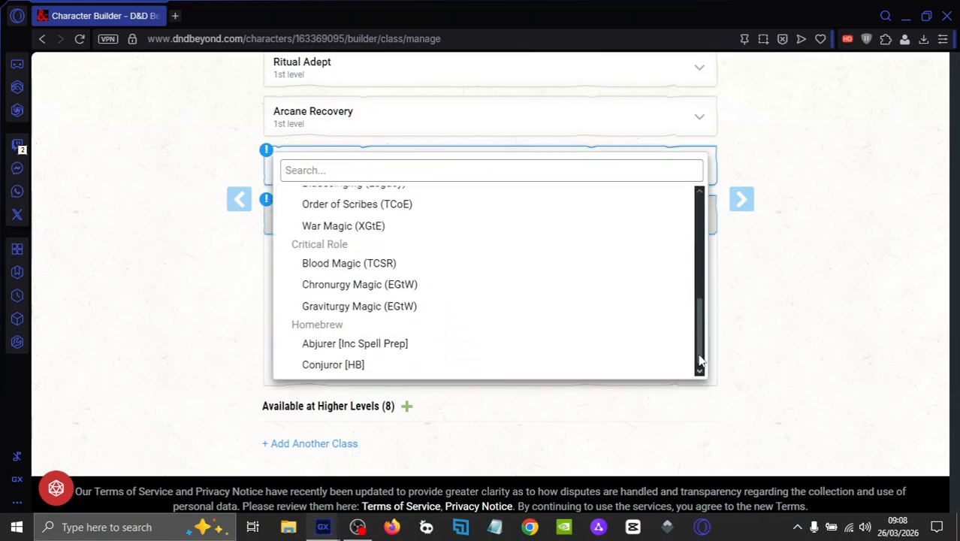
left_click(424, 347)
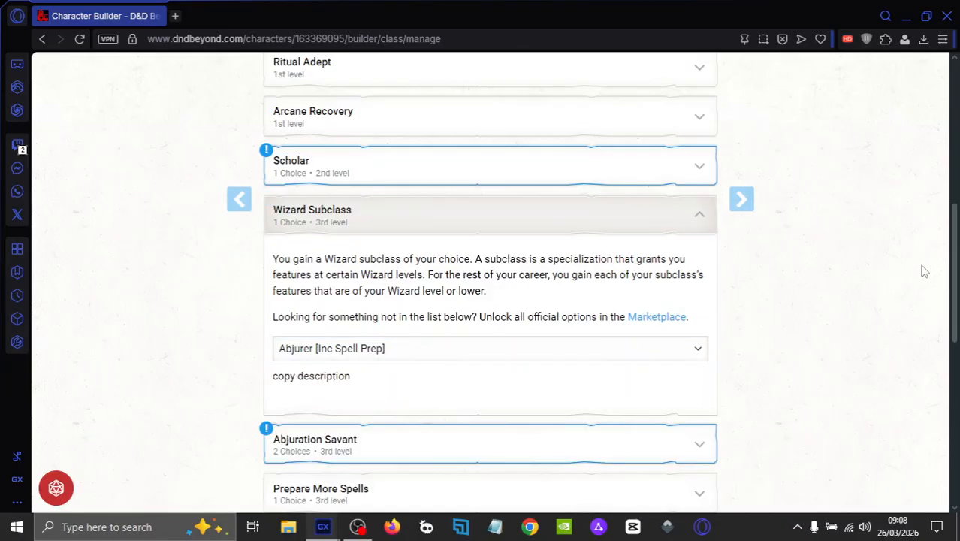
Step: Expand the subclass's Prepare More Spells feature and choose Alarm as its spell
left_click_drag(956, 248, 950, 349)
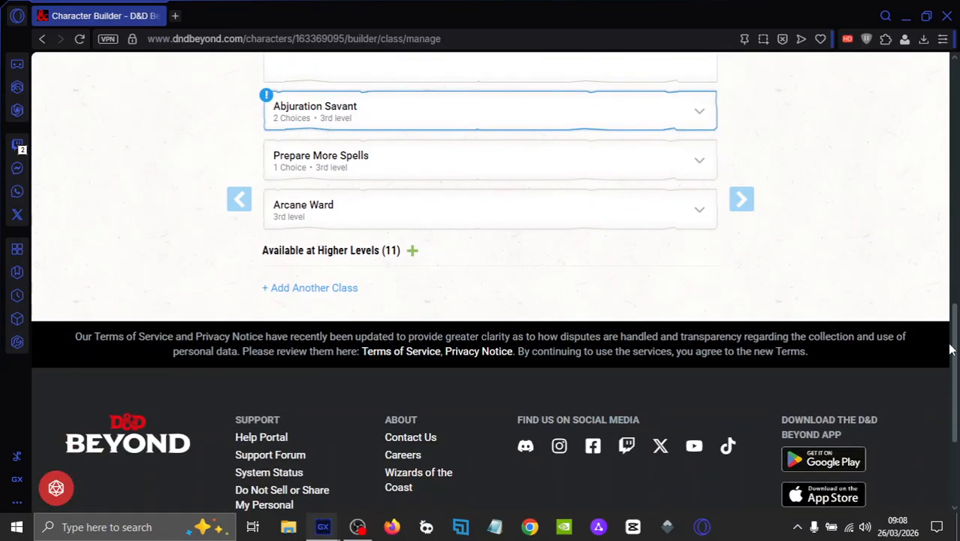
scroll(950, 350, "up", 1)
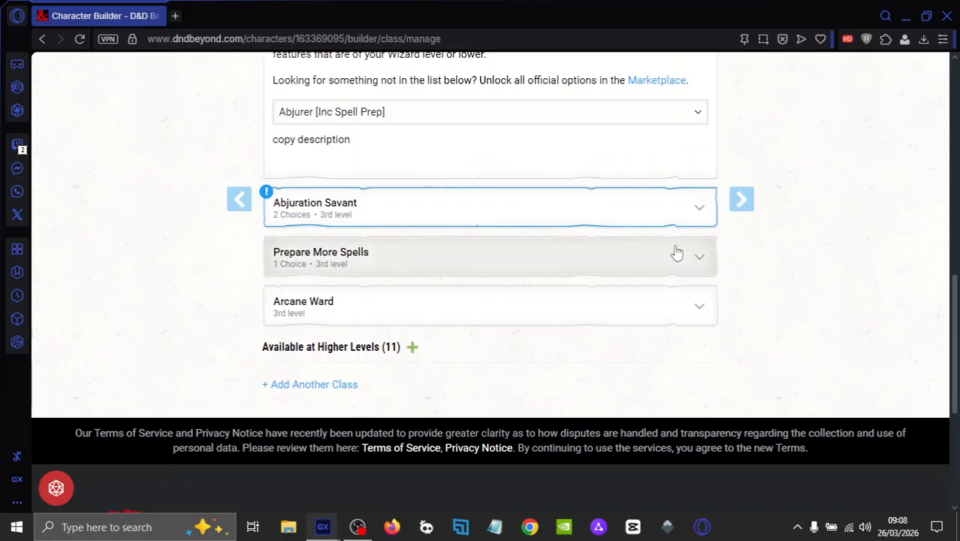
left_click(677, 253)
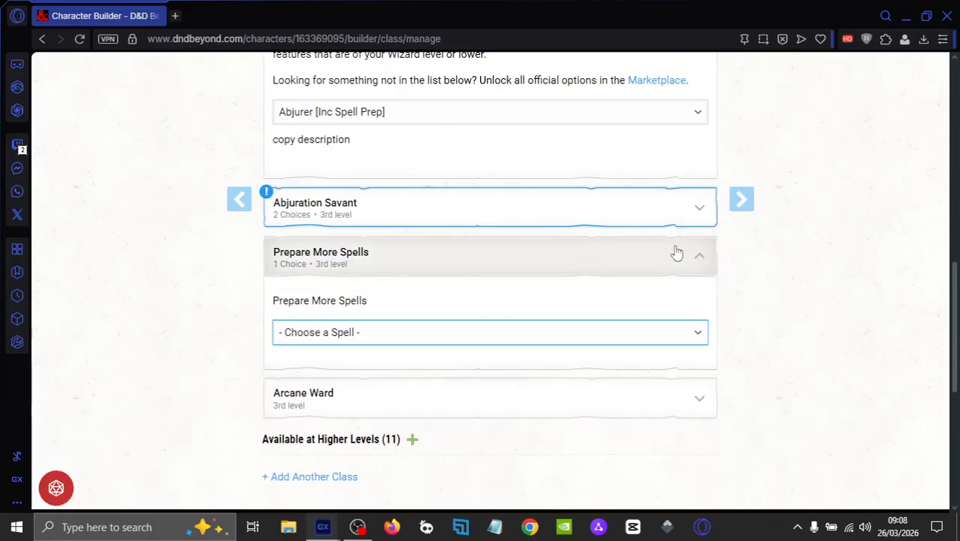
left_click(404, 341)
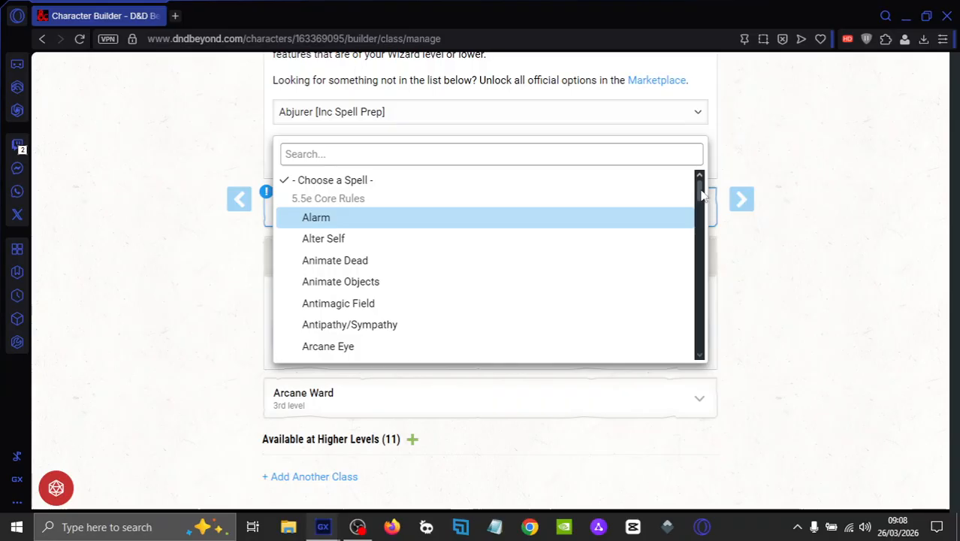
mouse_move(702, 196)
left_mouse_down()
mouse_move(702, 349)
mouse_move(706, 195)
left_mouse_up()
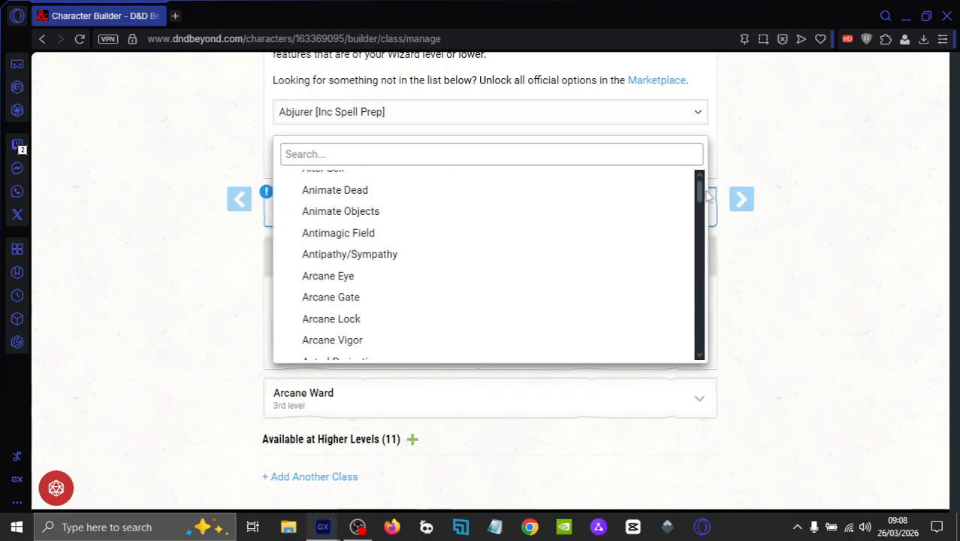
left_click_drag(700, 193, 700, 189)
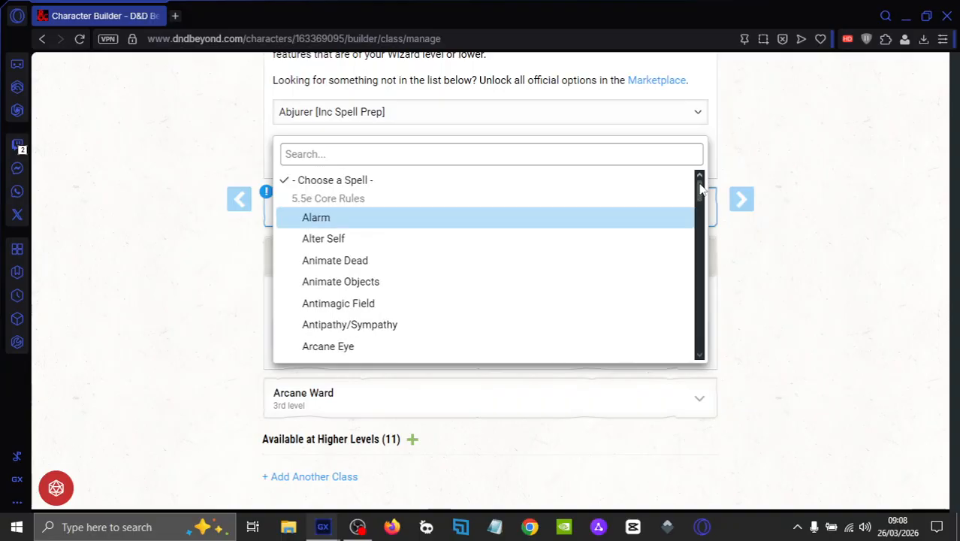
left_click(461, 222)
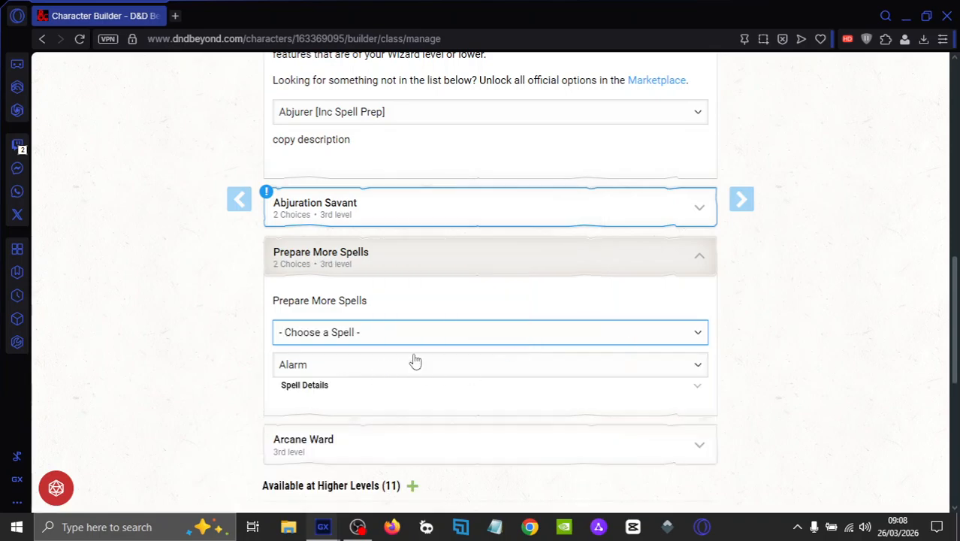
Step: Choose Chromatic Orb as a further spell in the Prepare More Spells feature
left_click(439, 342)
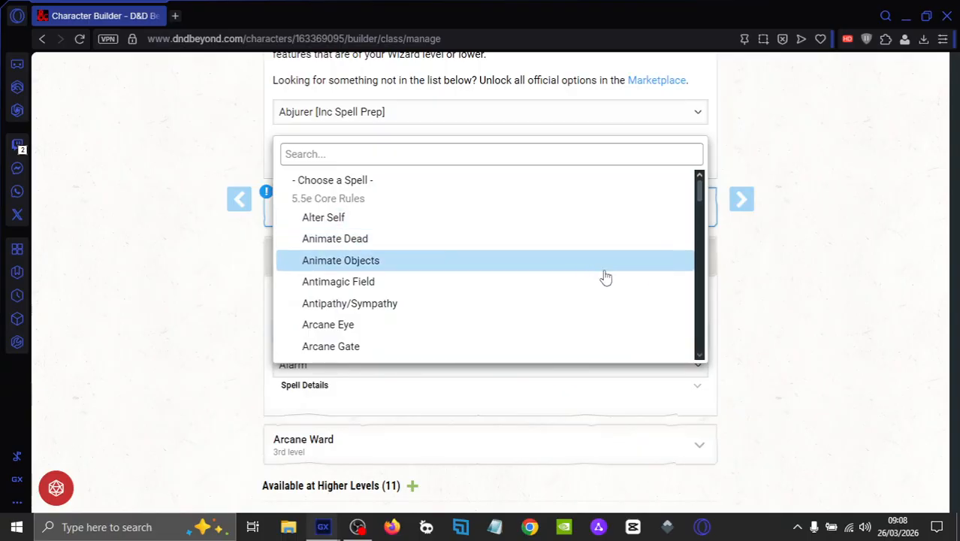
scroll(699, 206, "down", 5)
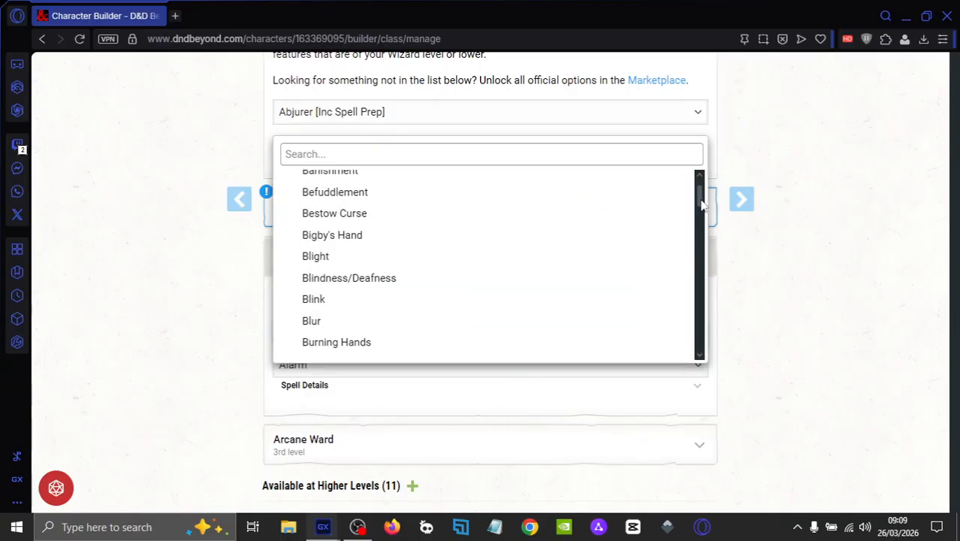
scroll(700, 206, "down", 5)
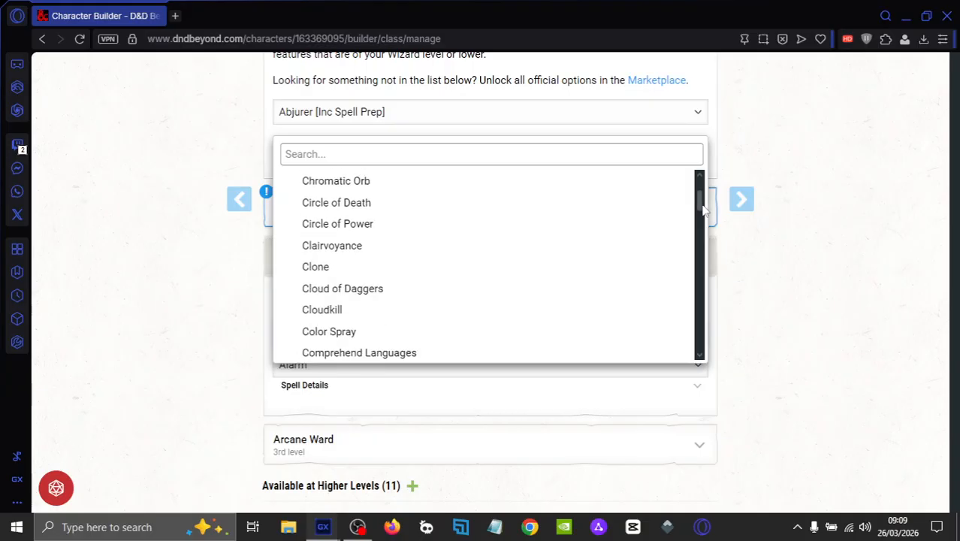
scroll(703, 210, "up", 1)
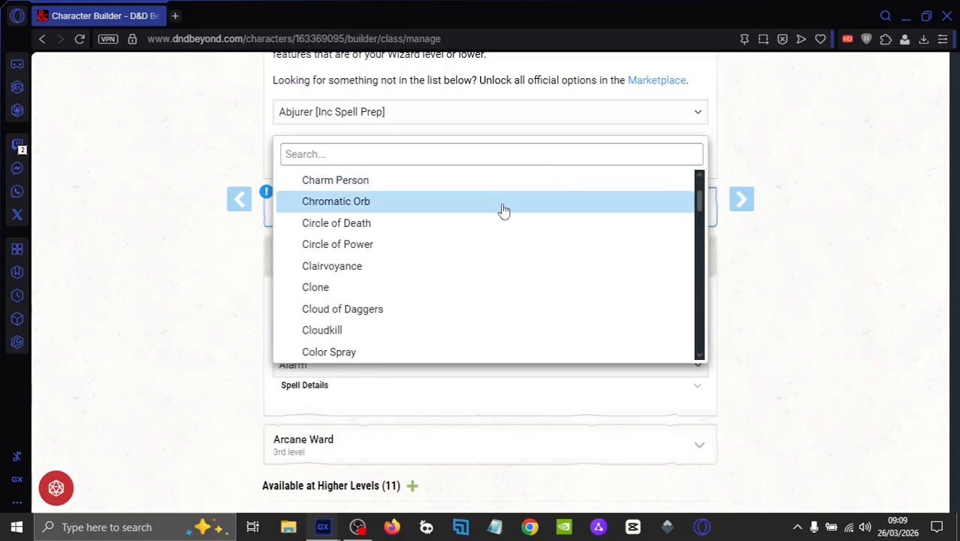
left_click(504, 204)
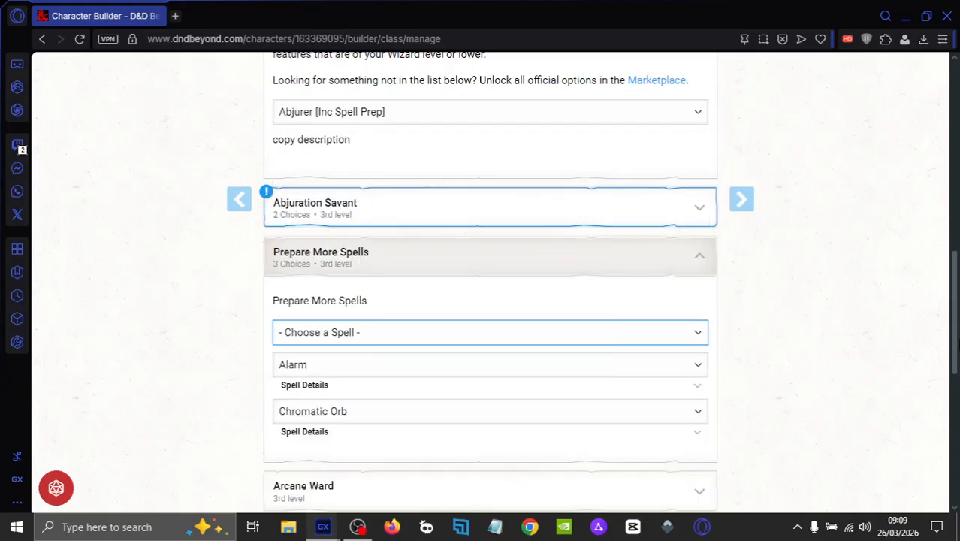
Step: Open the character sheet and filter its spell list to 1st-level spells to check the additional prepared spells
left_click_drag(957, 295, 951, 102)
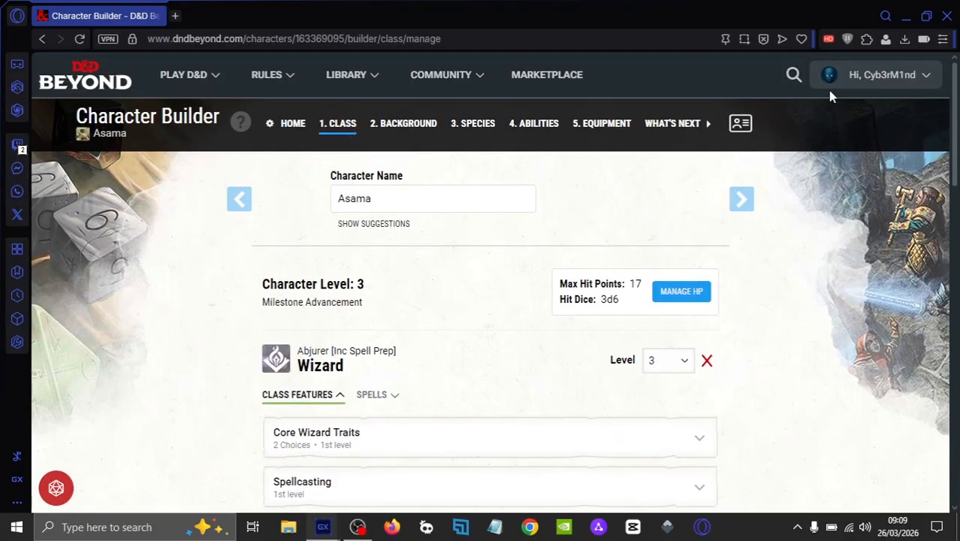
left_click(739, 123)
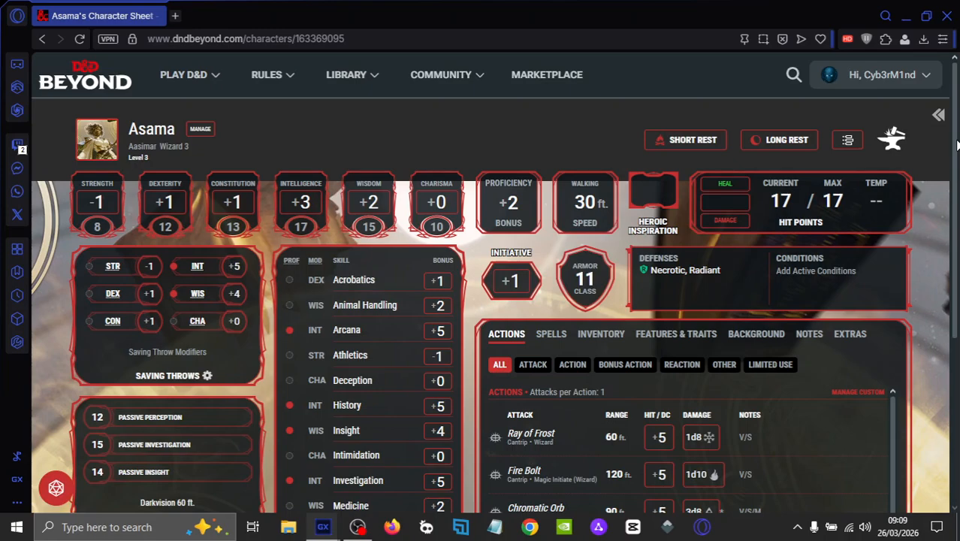
scroll(601, 220, "down", 2)
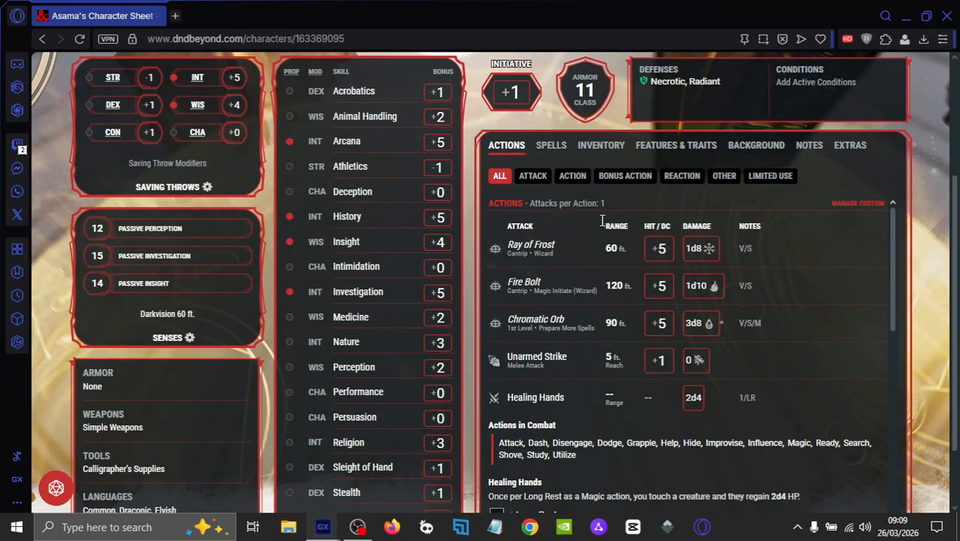
left_click(550, 146)
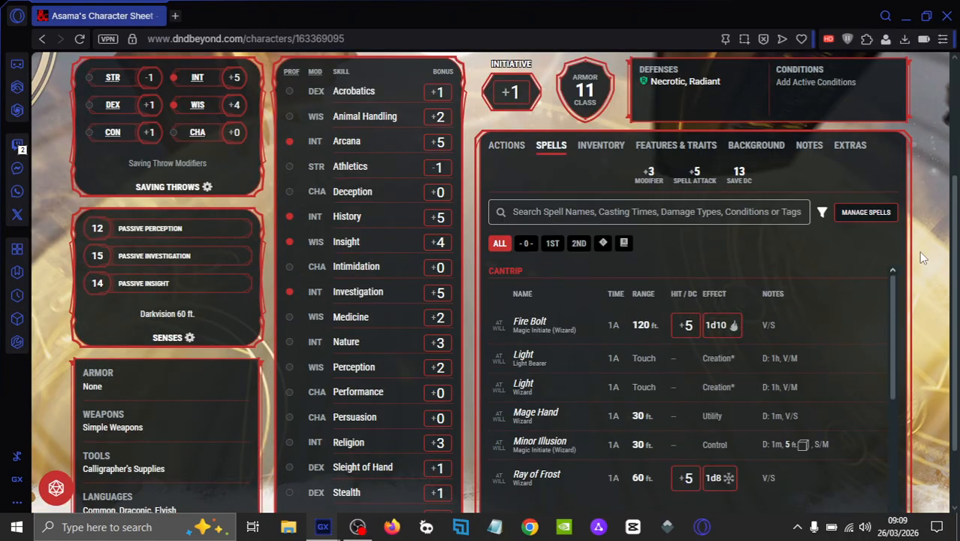
left_click(552, 243)
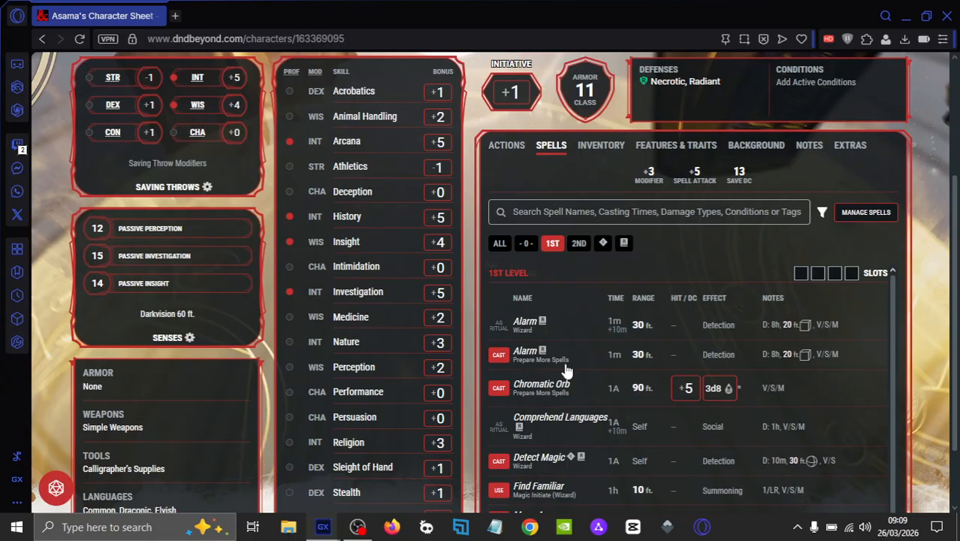
Step: Cast Chromatic Orb from the 1st-level spells, using a spell slot
left_click(495, 393)
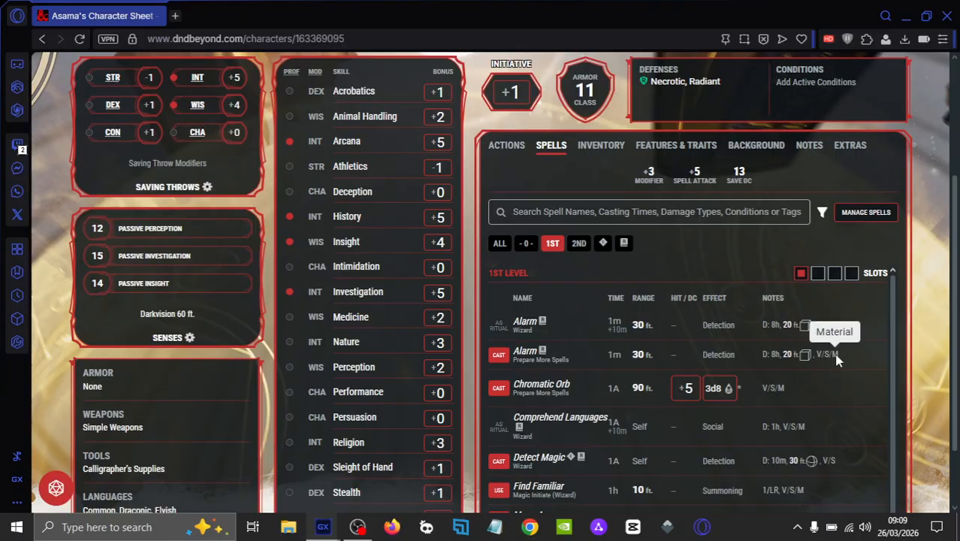
mouse_move(359, 528)
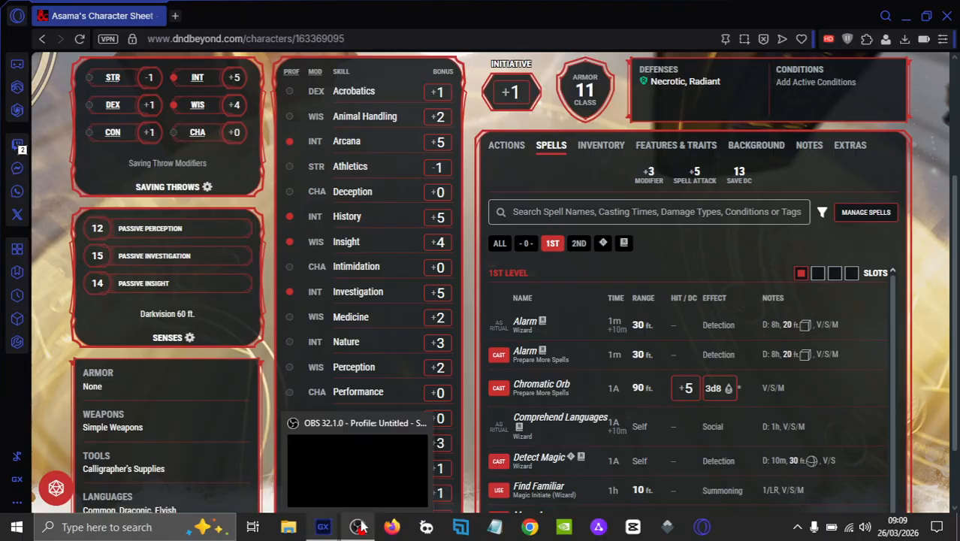
Step: Review the wizard's class features on the character sheet and open the Wizard Subclass feature's details
left_click(661, 149)
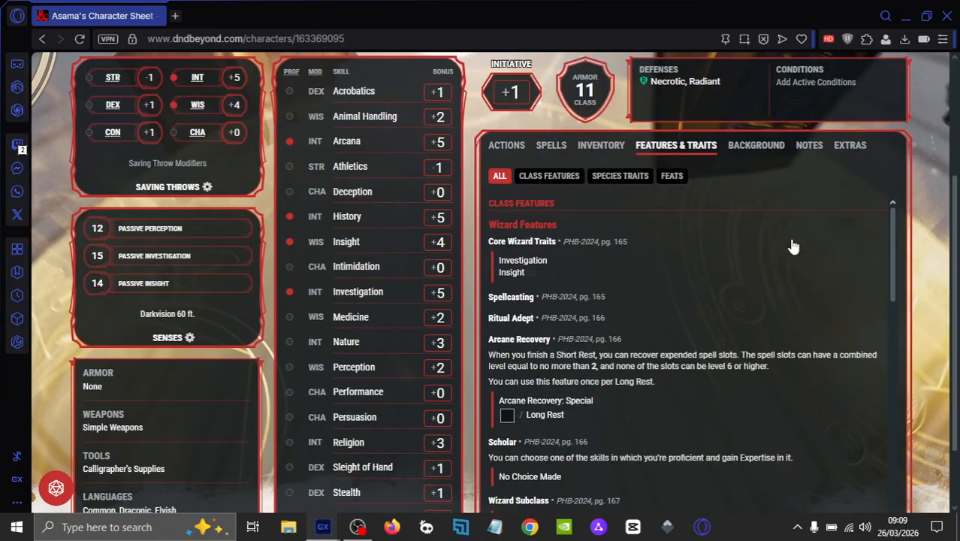
left_click_drag(952, 192, 955, 268)
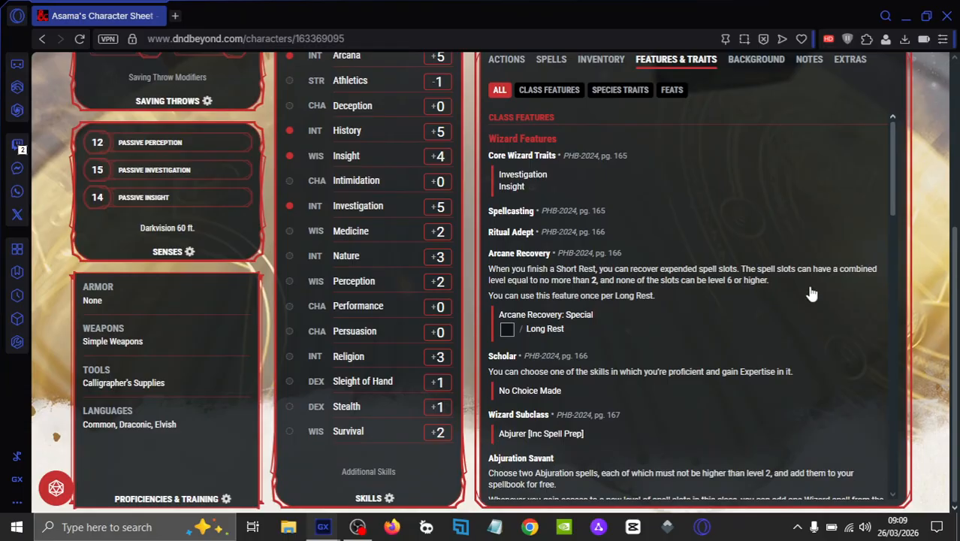
left_click_drag(892, 160, 894, 206)
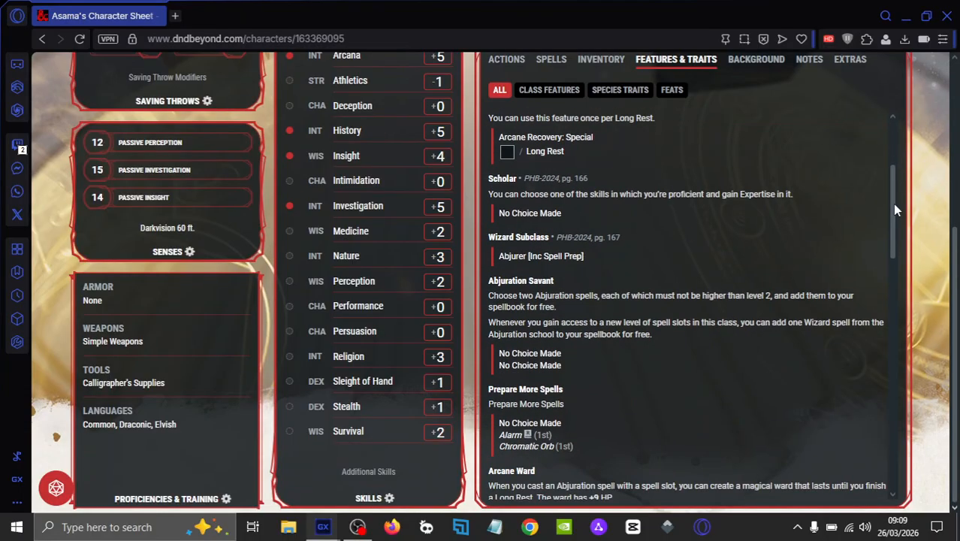
left_click(575, 256)
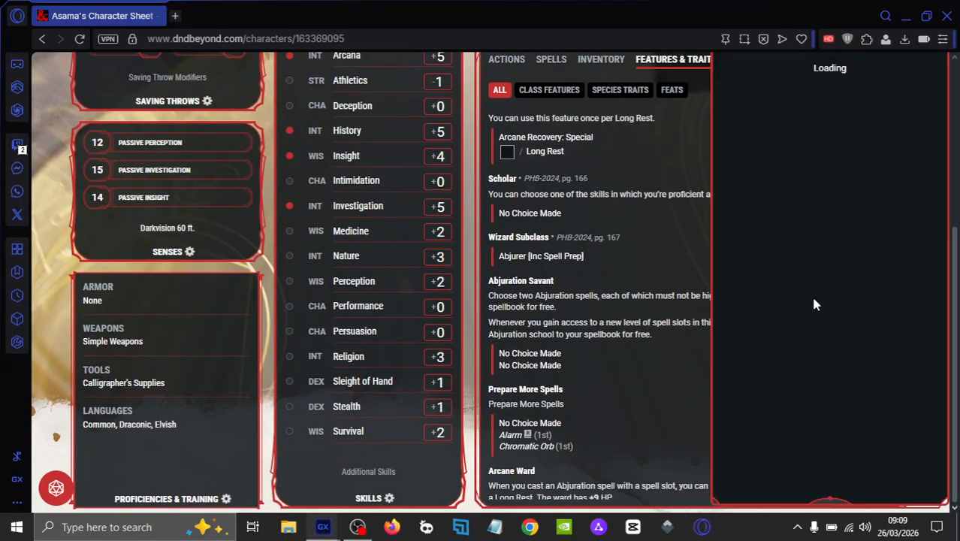
Step: Look through the available Wizard Subclass options down to the Homebrew entries, and close the subclass details
left_click_drag(955, 308, 955, 225)
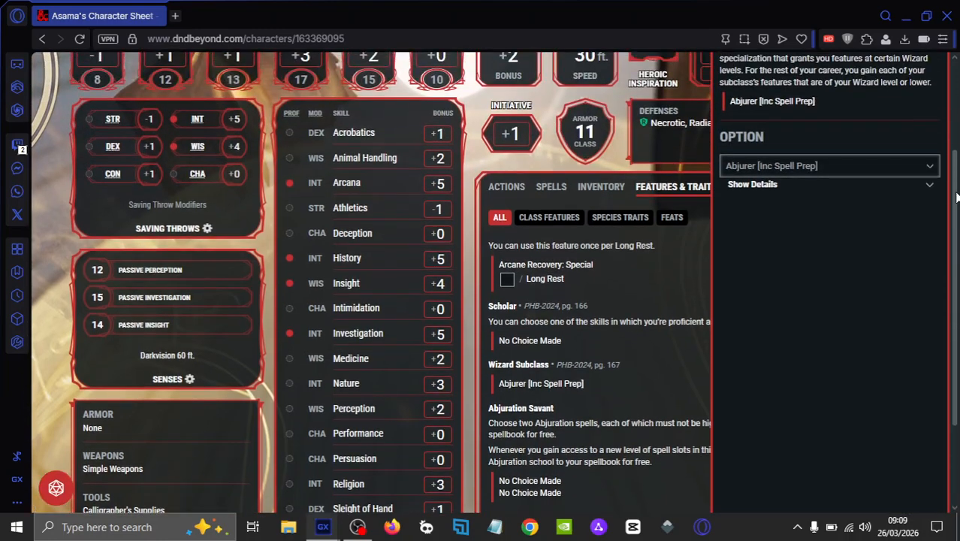
left_click(927, 167)
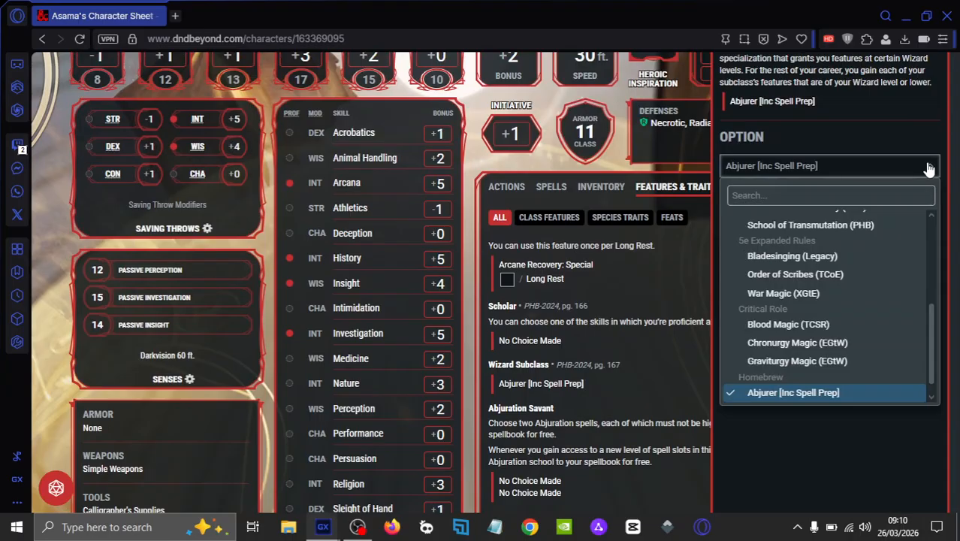
left_click(928, 168)
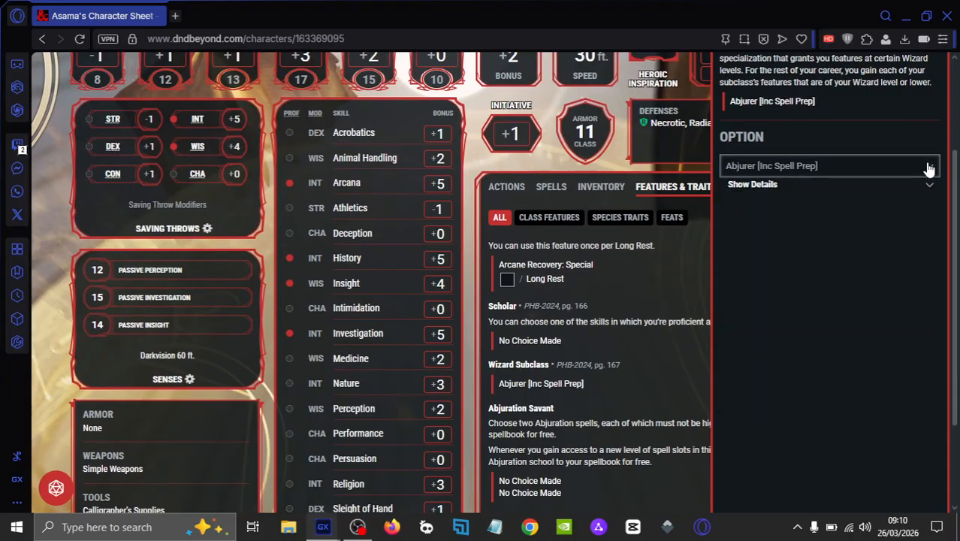
left_click_drag(953, 232, 953, 211)
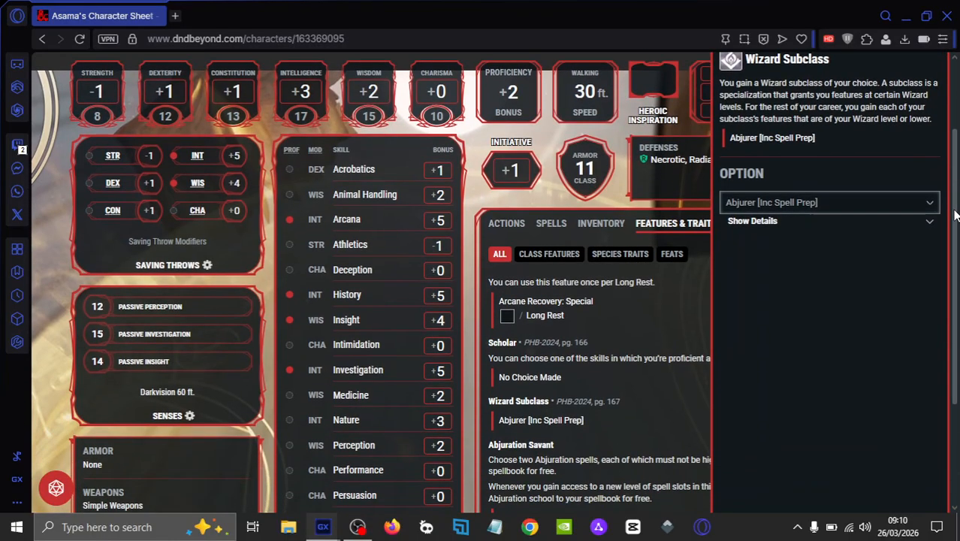
left_click(930, 202)
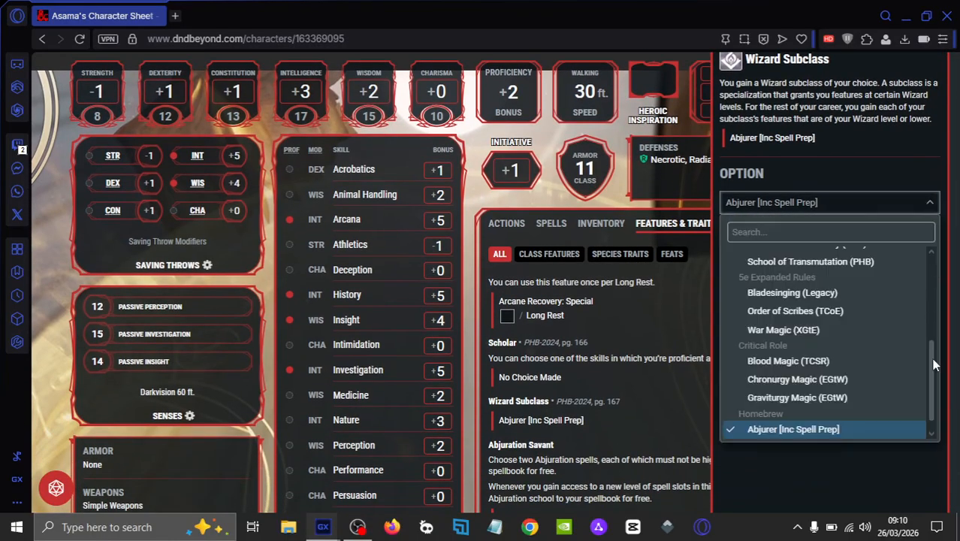
mouse_move(934, 369)
left_mouse_down()
mouse_move(933, 258)
mouse_move(933, 380)
left_mouse_up()
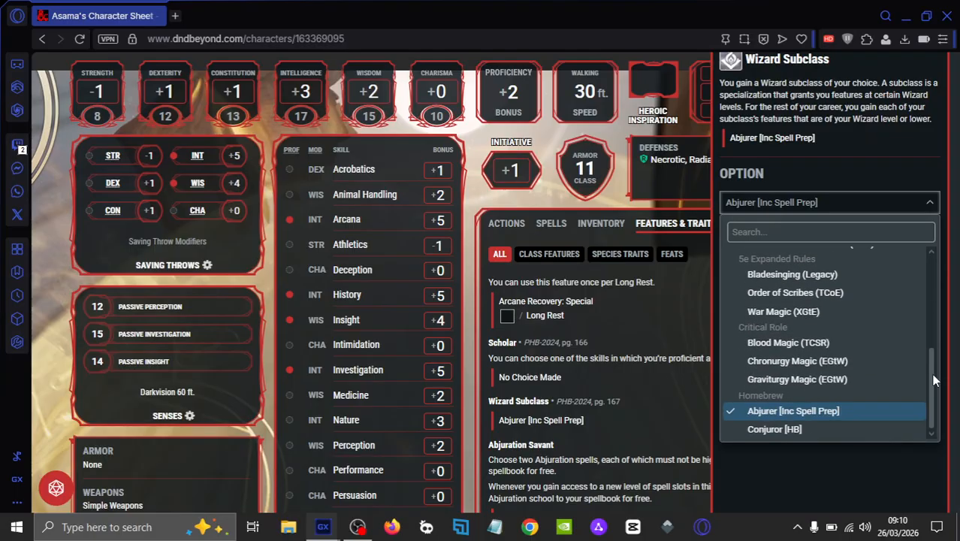
left_click(515, 204)
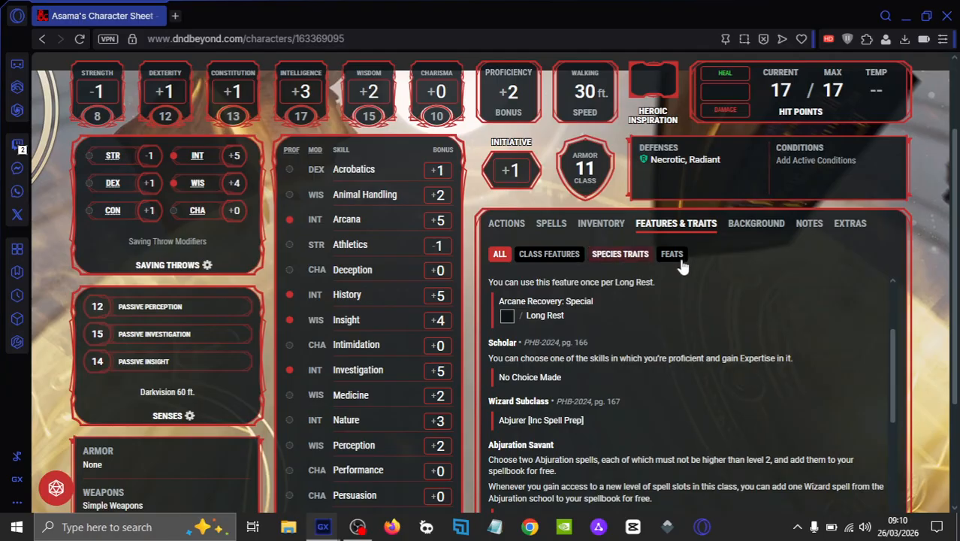
Step: Open the character builder's class page and choose Arcane Eye as another spell in the Prepare More Spells feature
scroll(956, 266, "up", 3)
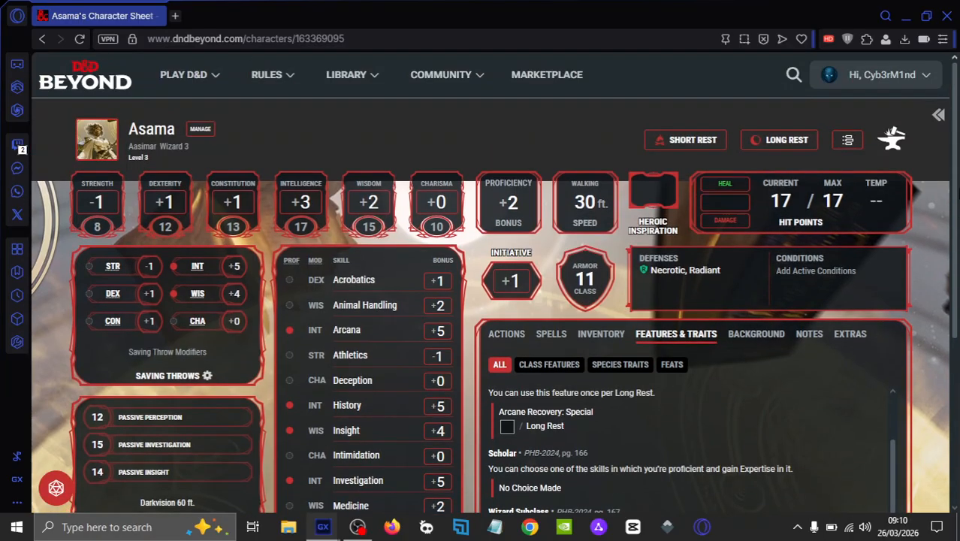
left_click(896, 135)
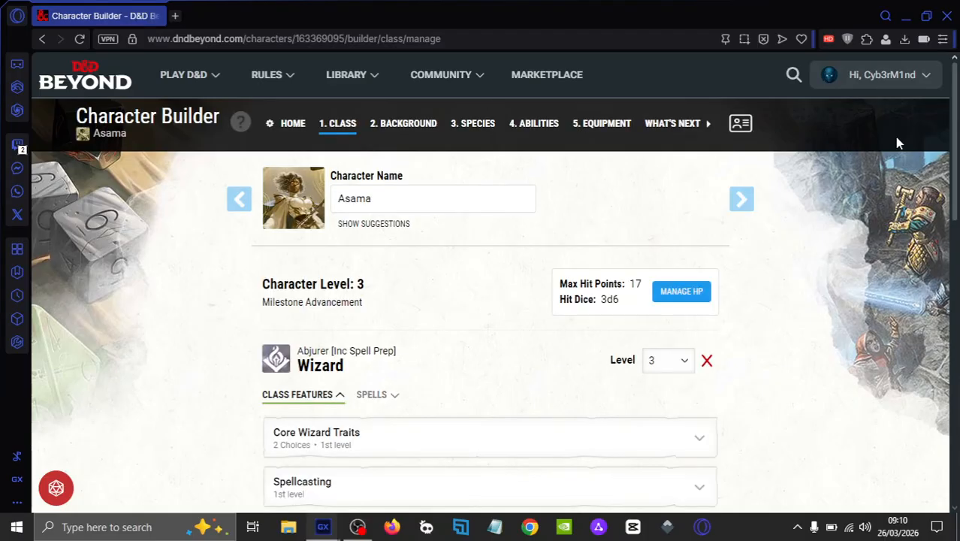
left_click_drag(943, 169, 933, 339)
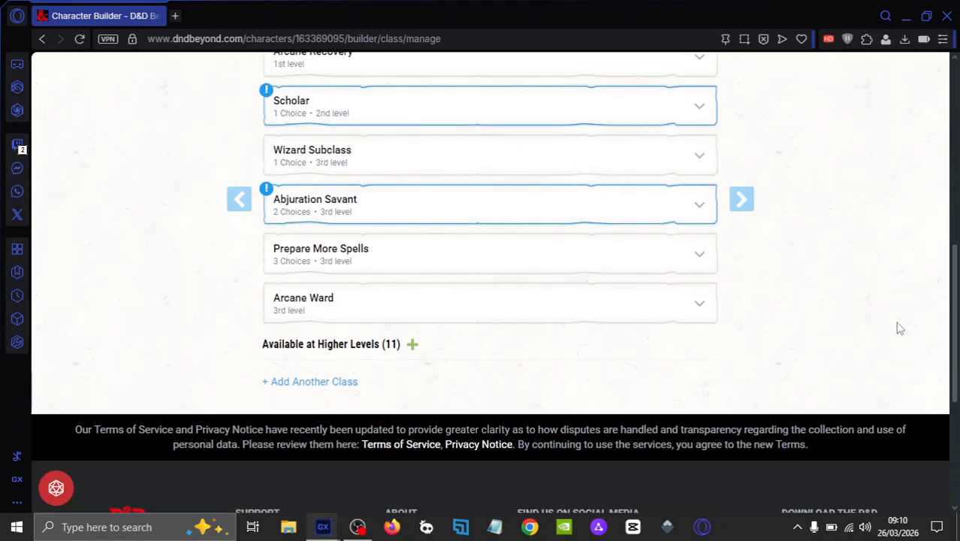
left_click(441, 263)
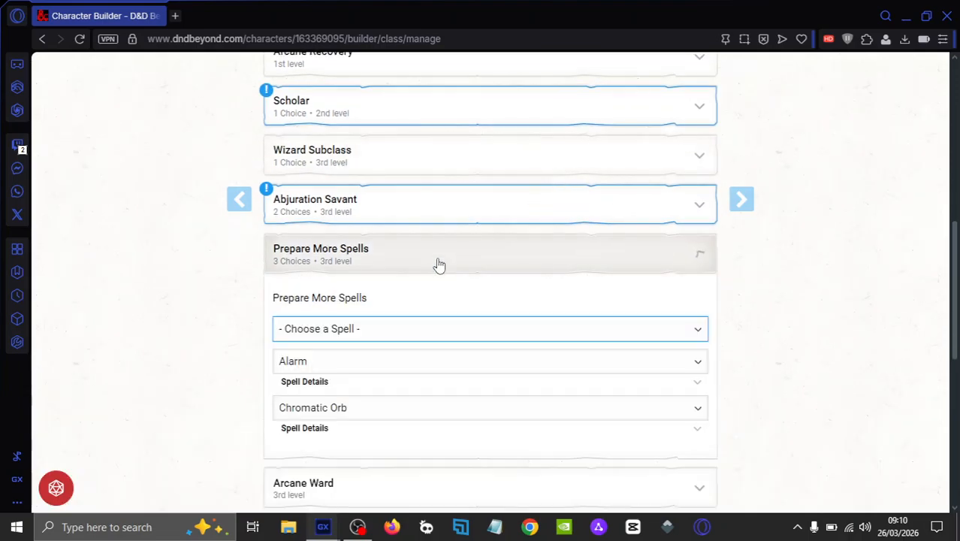
left_click(475, 335)
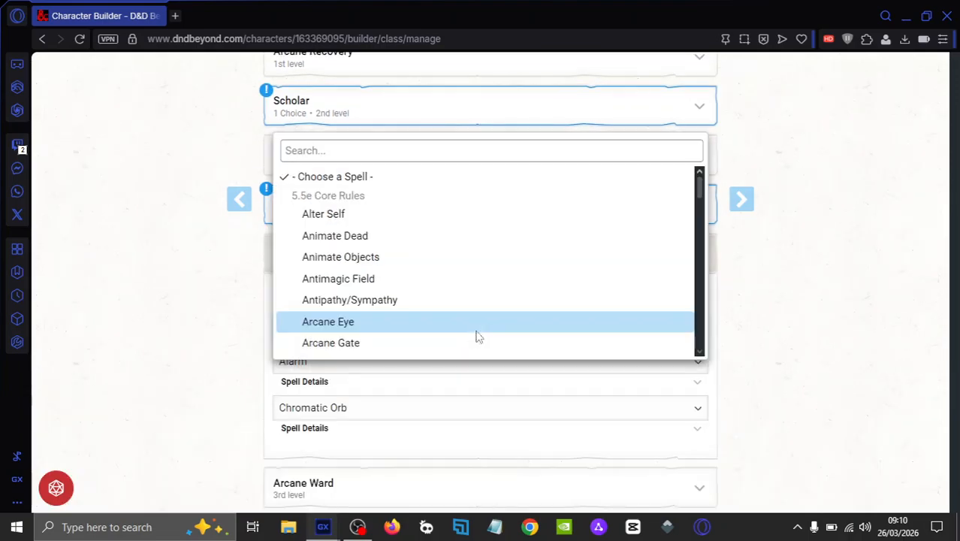
left_click(477, 336)
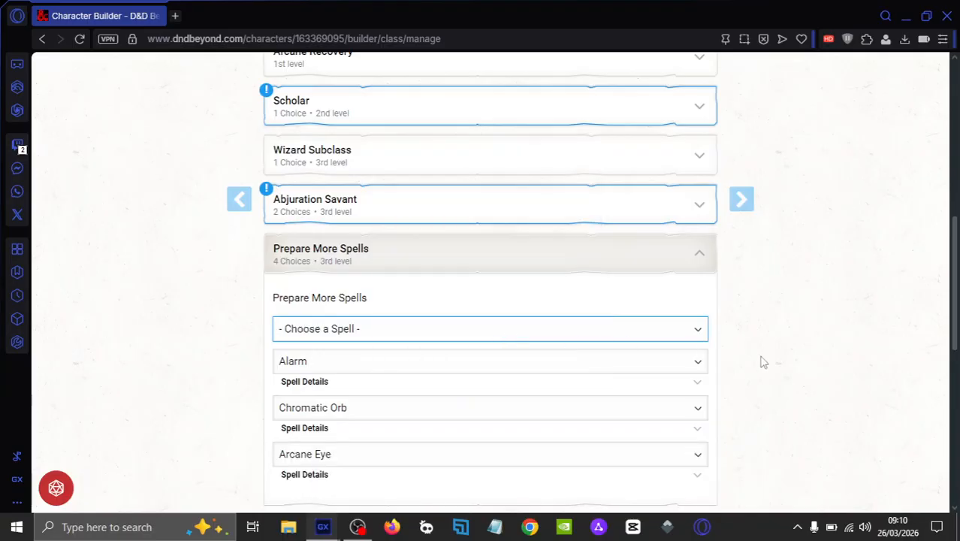